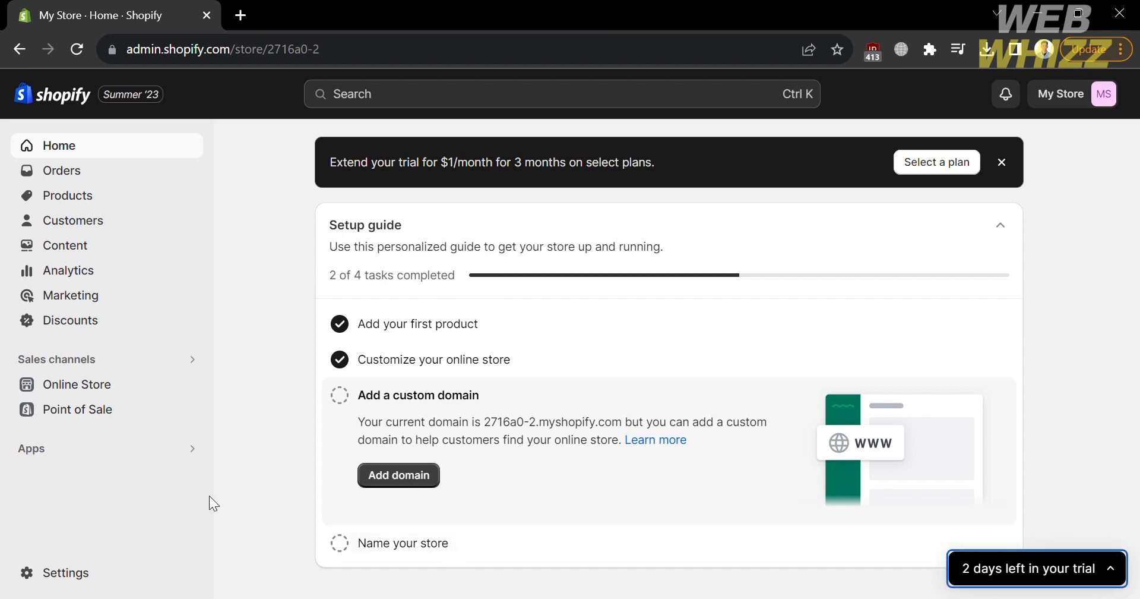
# - Search the Shopify App Store for 'Glo Color swatch' from the admin Apps search
pyautogui.click(118, 459)
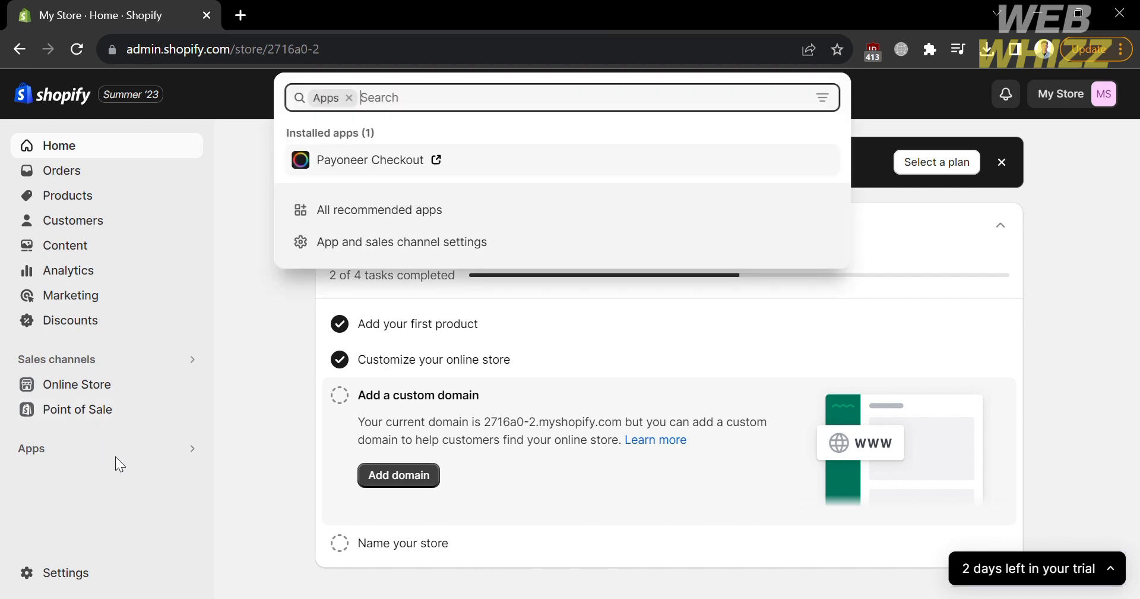
pyautogui.click(196, 447)
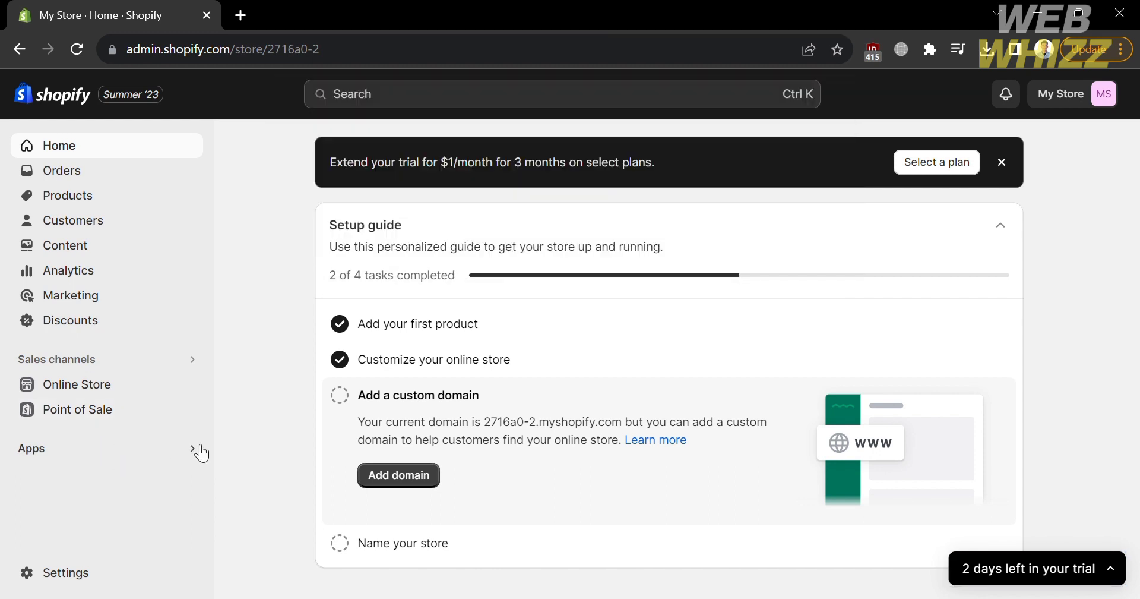
pyautogui.click(200, 452)
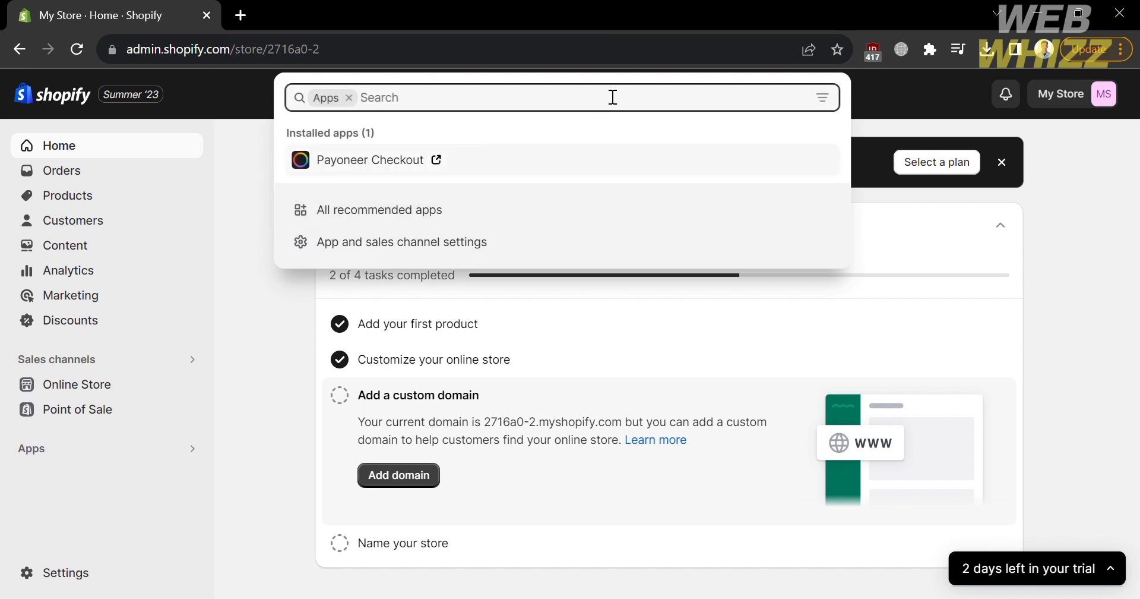
pyautogui.click(825, 98)
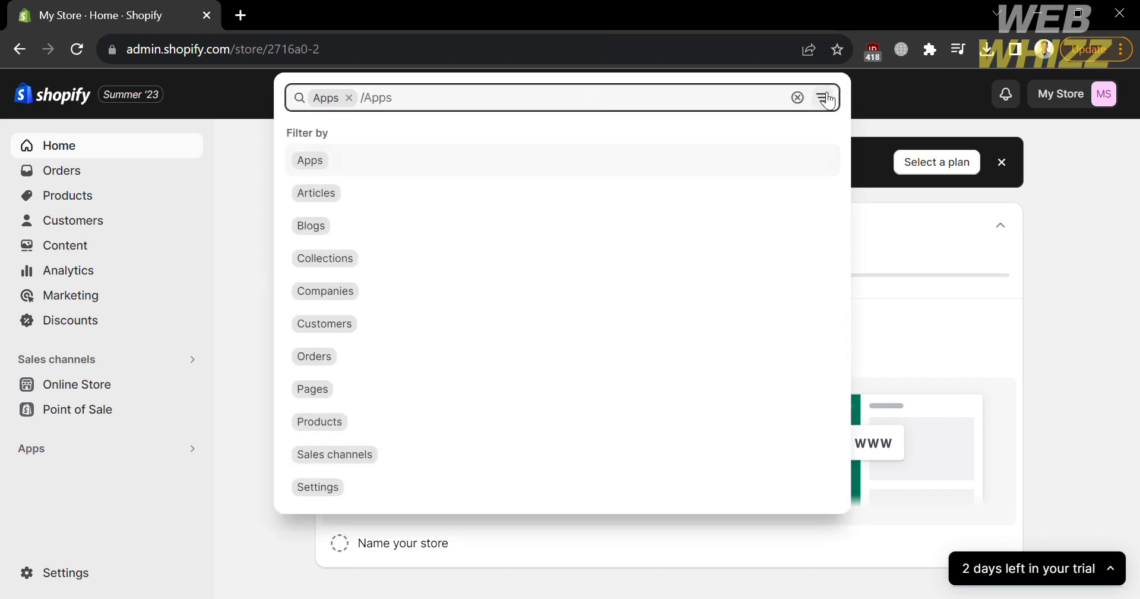
pyautogui.click(797, 98)
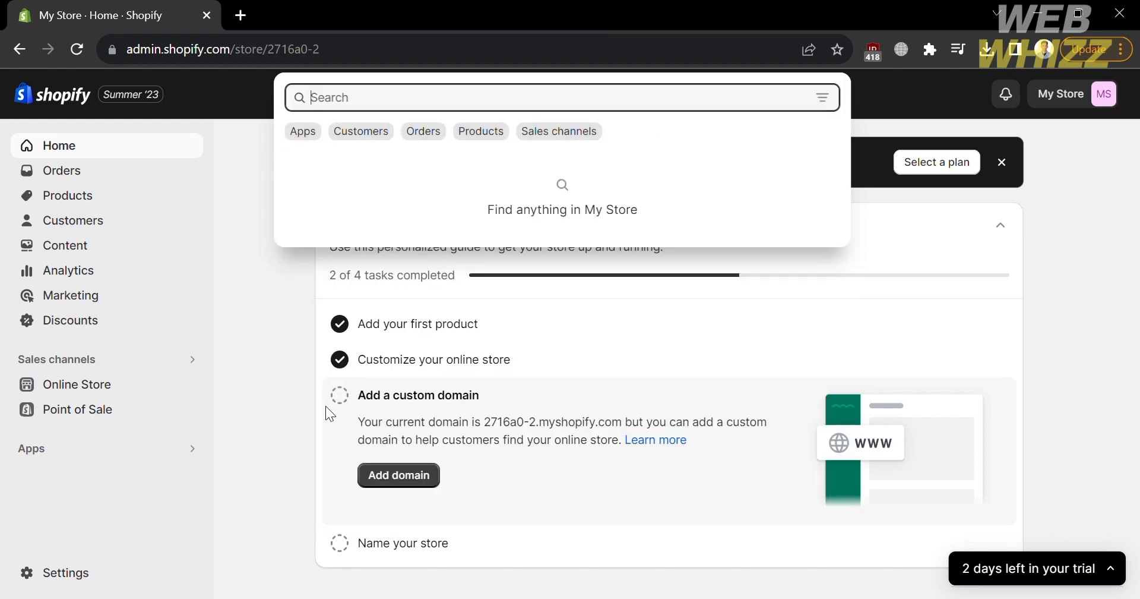
pyautogui.click(201, 450)
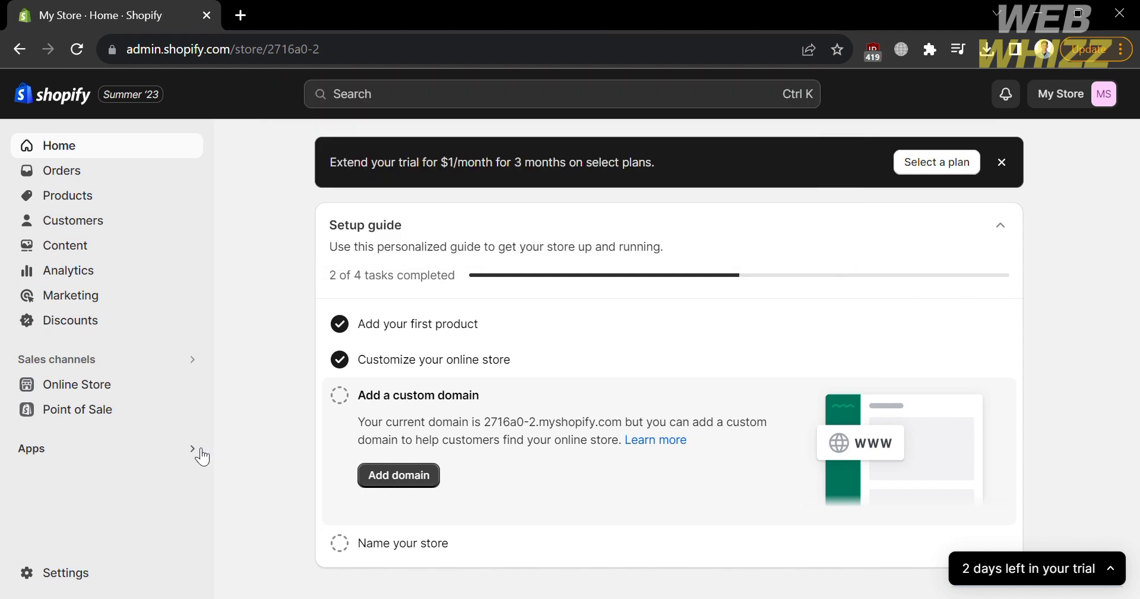
pyautogui.click(200, 450)
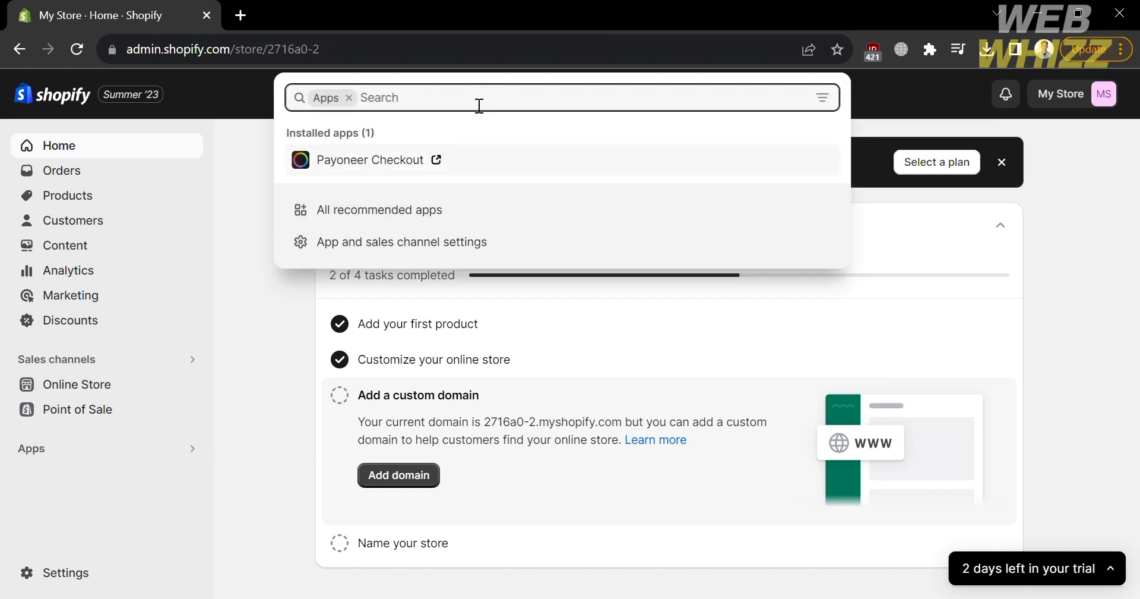
pyautogui.write('G')
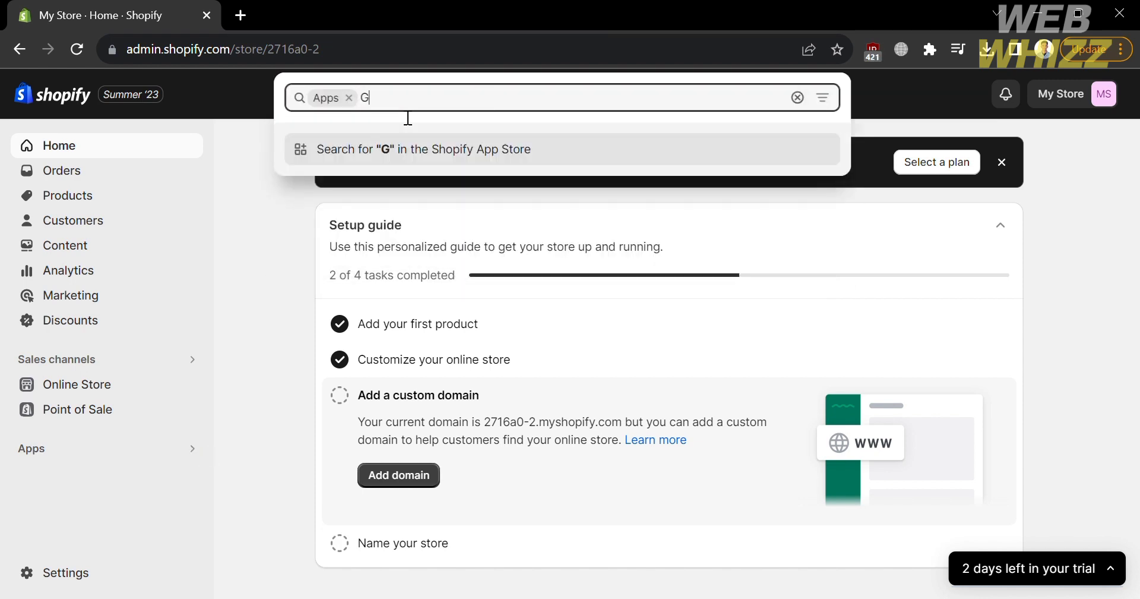
pyautogui.write('lo ')
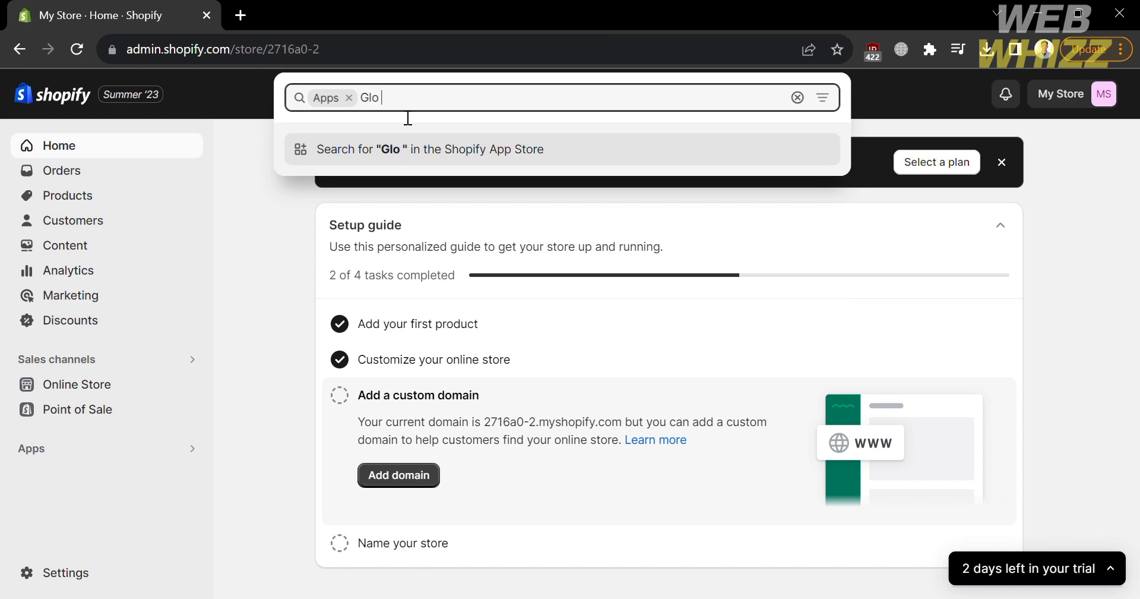
pyautogui.write('Colo')
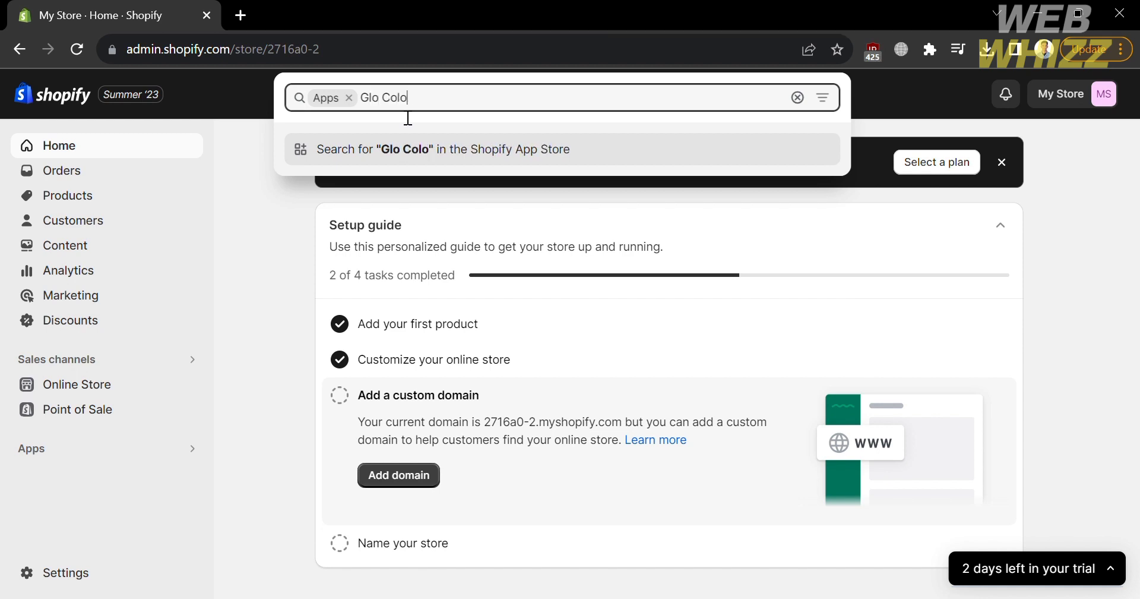
pyautogui.write('r swatch')
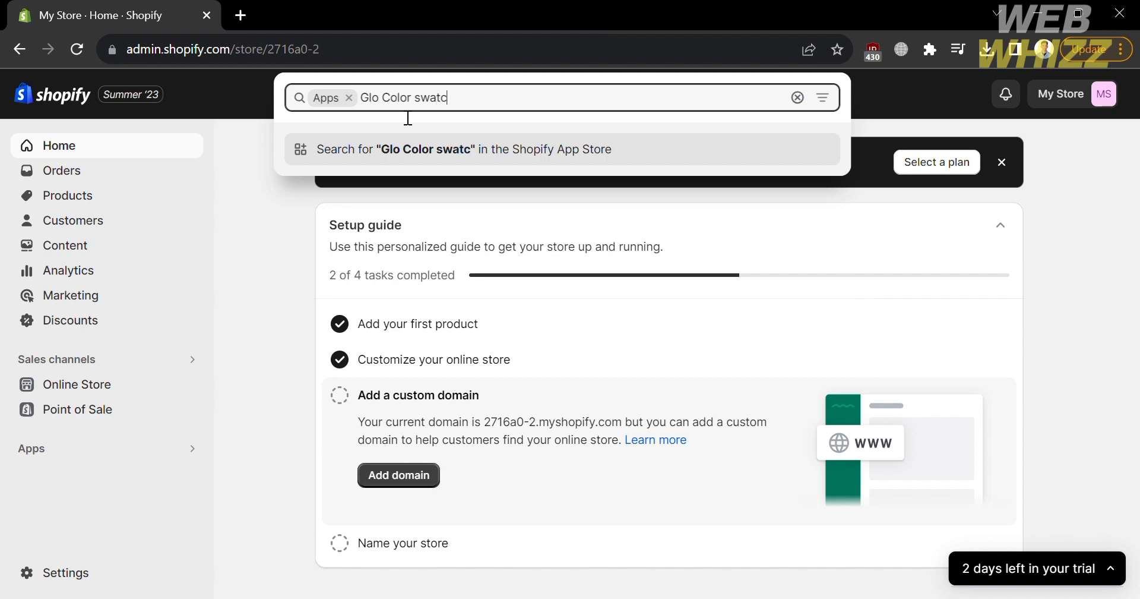
pyautogui.press('Return')
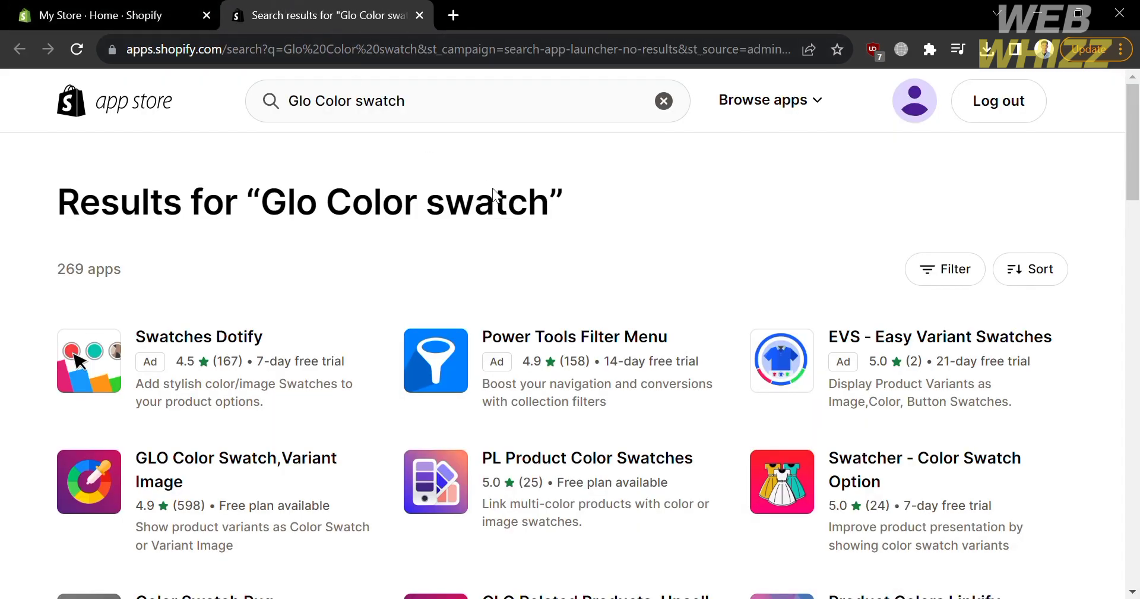
# - Open the GLO Color Swatch,Variant Image app listing from the search results
pyautogui.scroll(-1, 563, 271)
pyautogui.scroll(1, 563, 266)
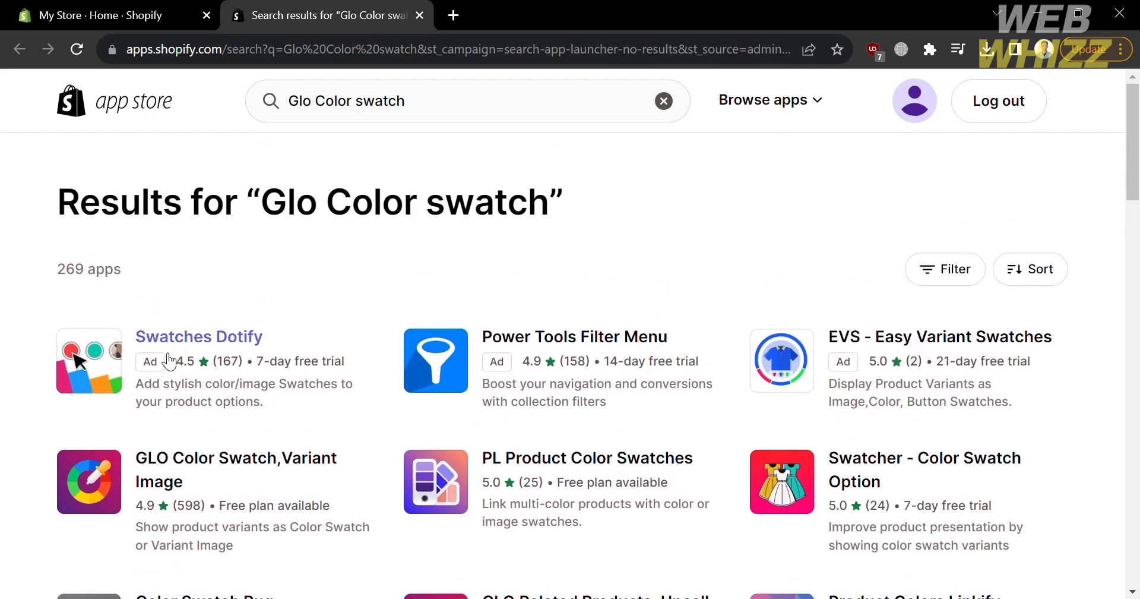
pyautogui.scroll(-3, 333, 303)
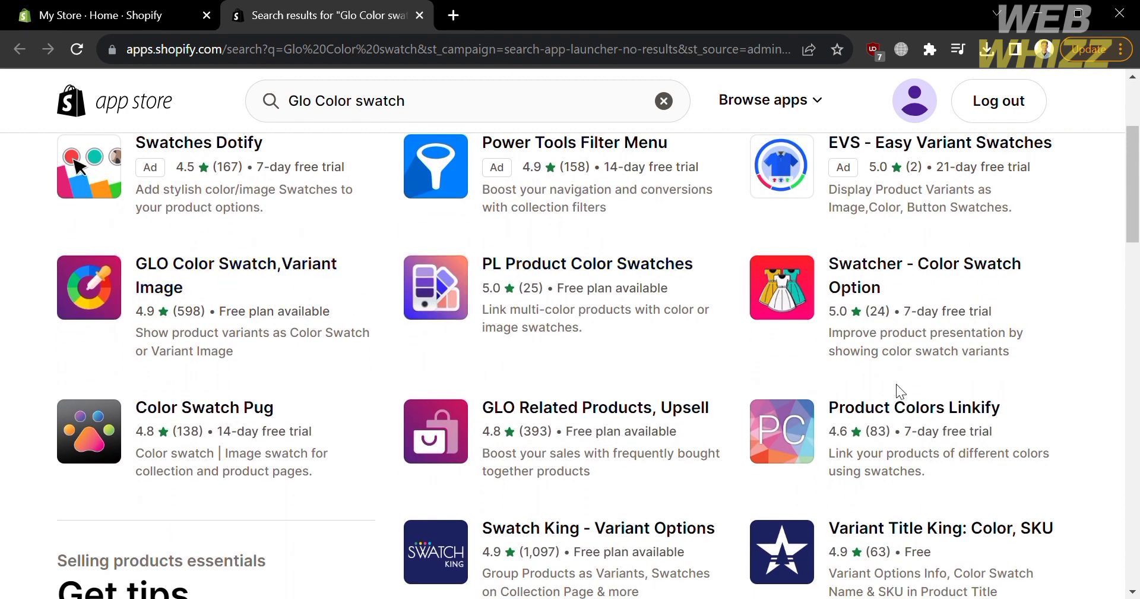
pyautogui.click(154, 280)
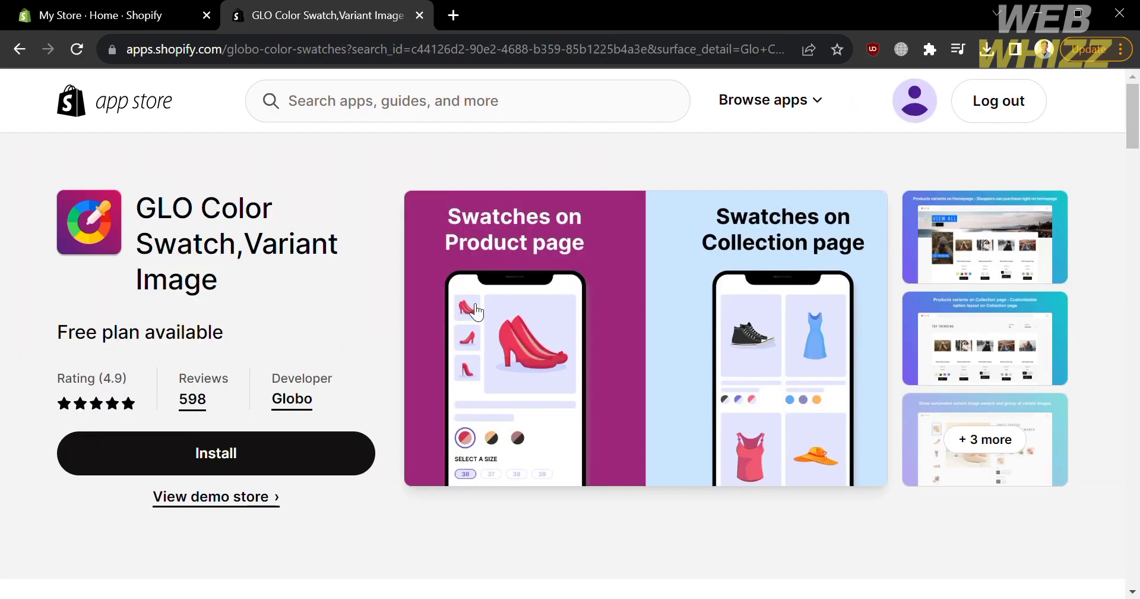
# - Read the app's description and its Free, $9.90 and $19.90 monthly pricing plans
pyautogui.scroll(-6, 629, 352)
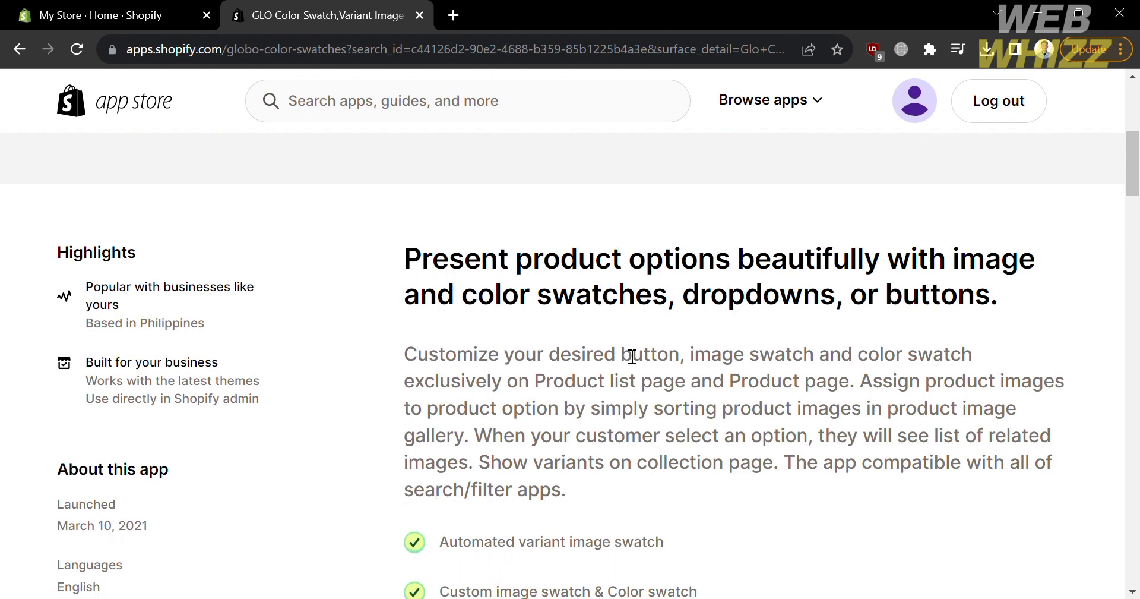
pyautogui.scroll(-1, 402, 354)
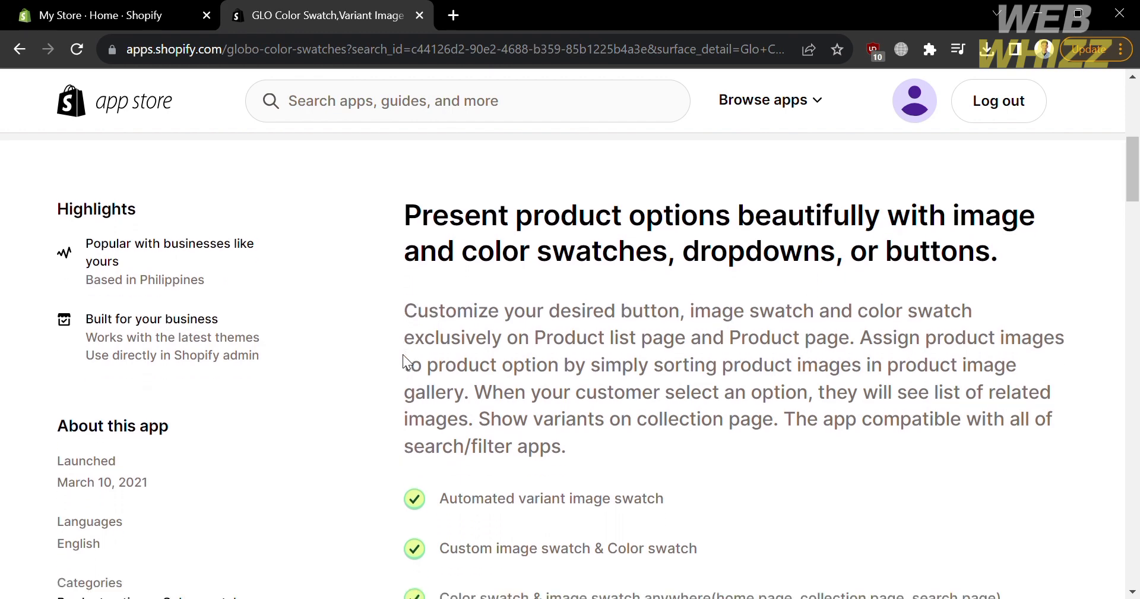
pyautogui.moveTo(404, 307); pyautogui.dragTo(675, 454)
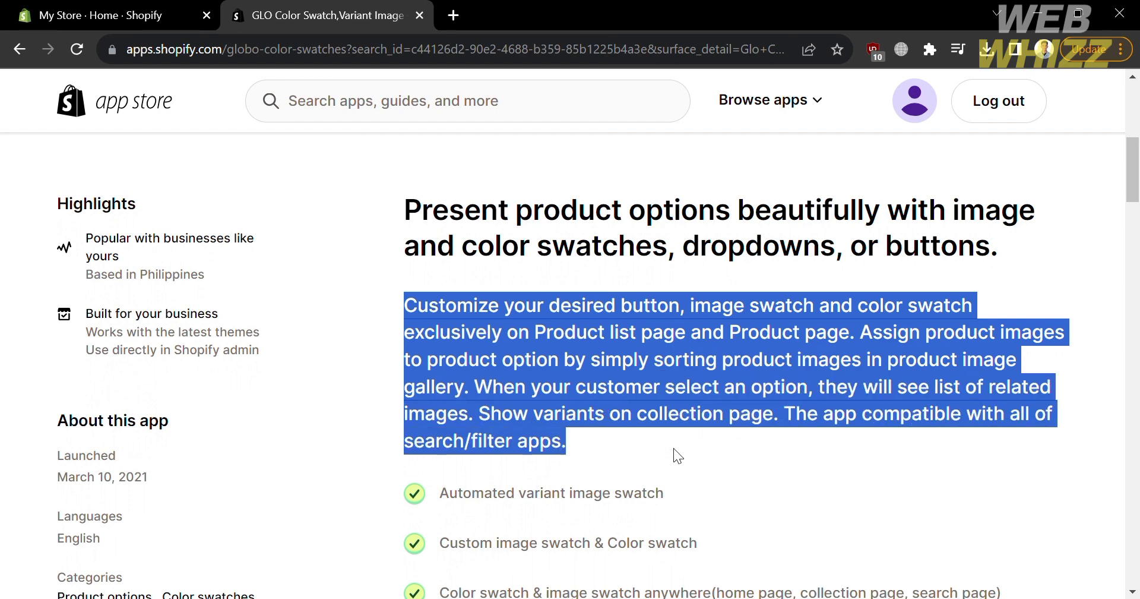
pyautogui.click(674, 448)
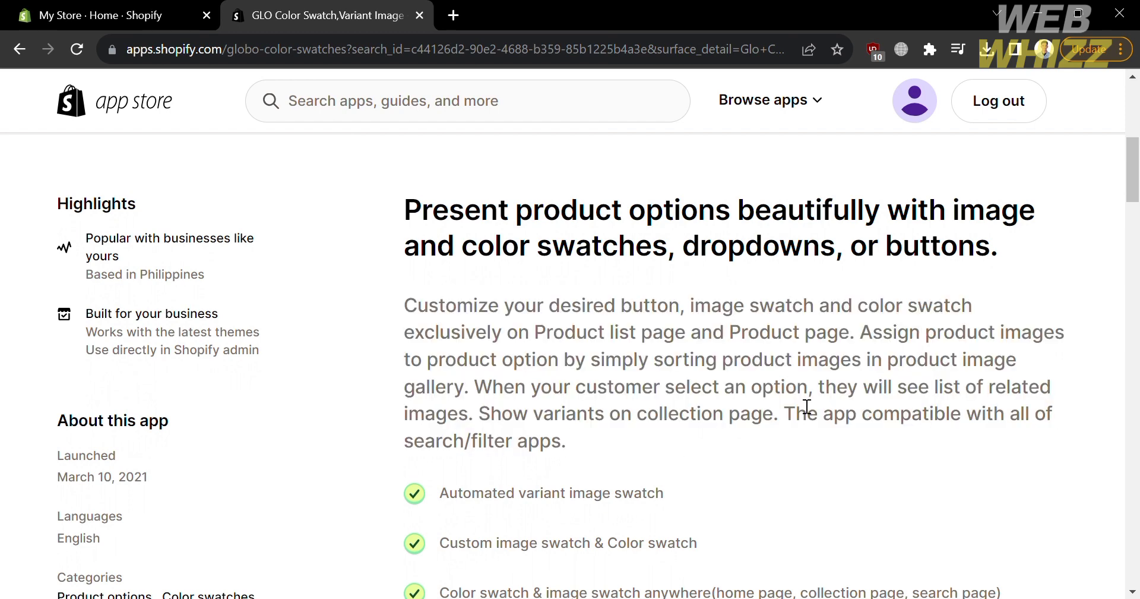
pyautogui.scroll(-3, 682, 436)
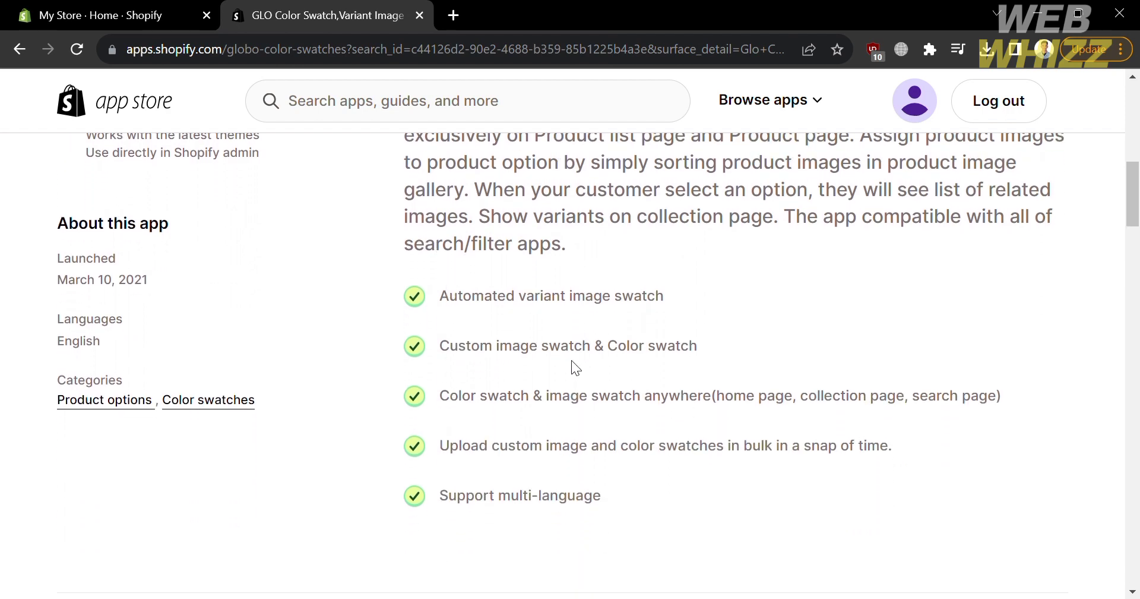
pyautogui.scroll(-5, 631, 446)
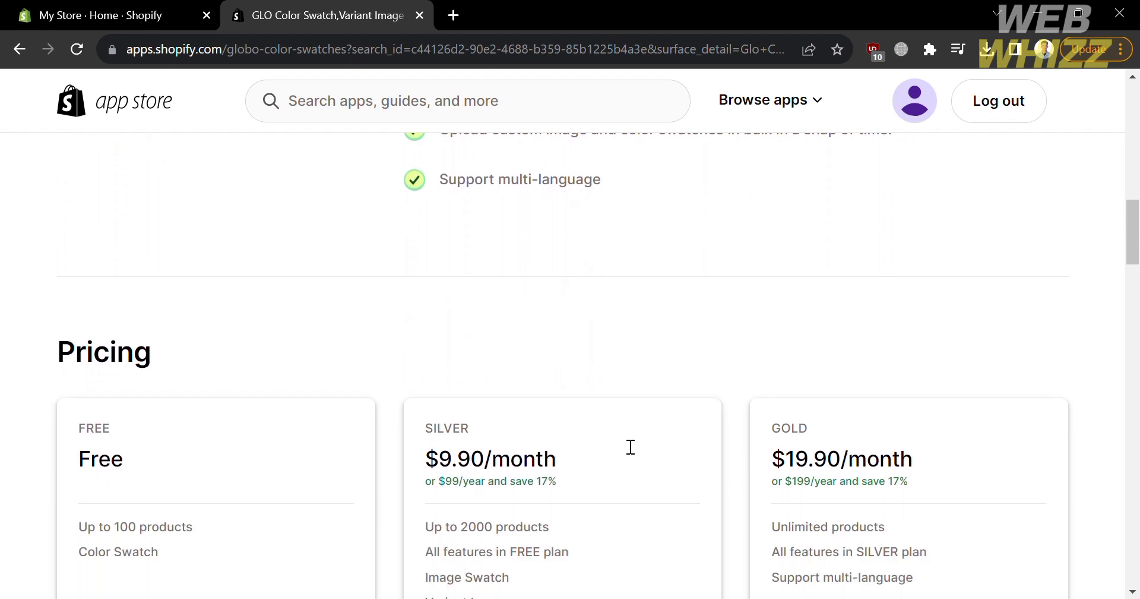
pyautogui.scroll(-4, 621, 437)
pyautogui.scroll(3, 622, 437)
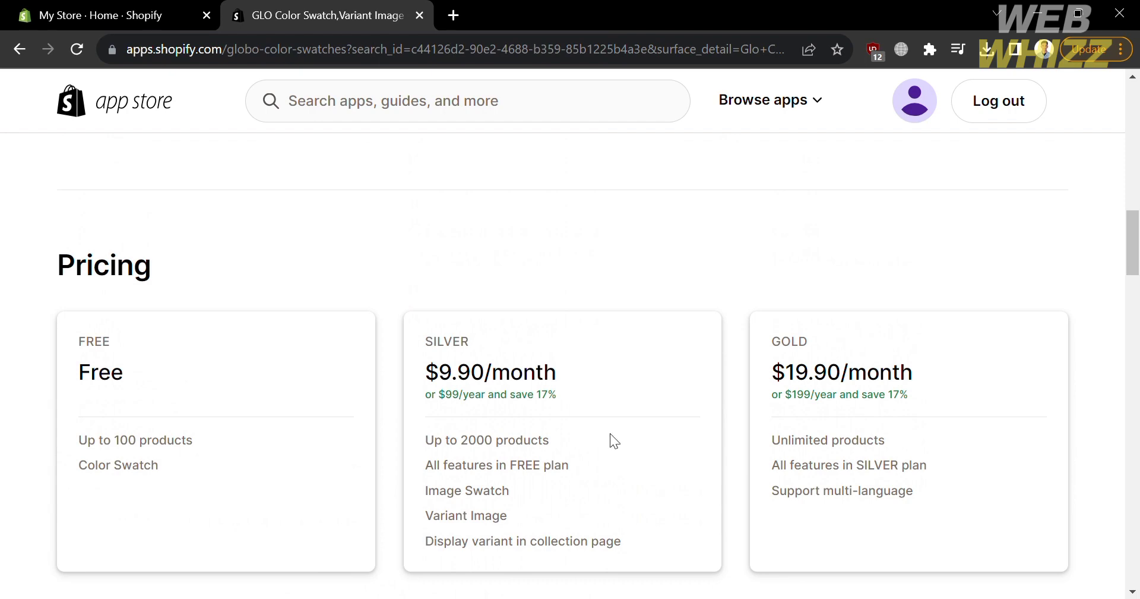
pyautogui.scroll(-1, 905, 444)
pyautogui.scroll(15, 904, 448)
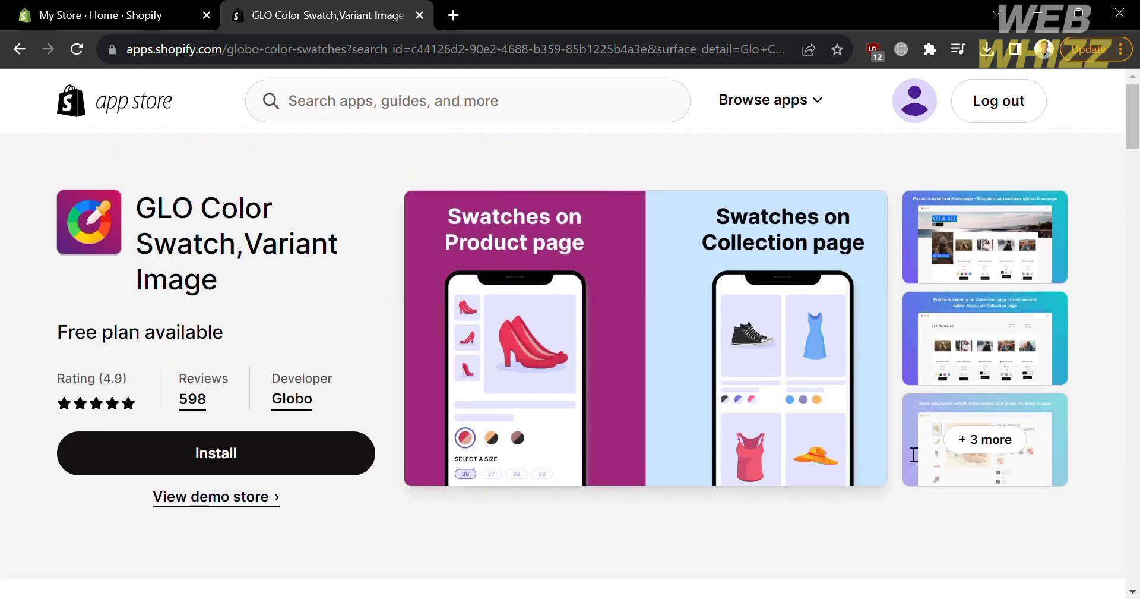
# - Install Globo Color Swatch after reviewing the permissions it requests on the Install page
pyautogui.click(317, 449)
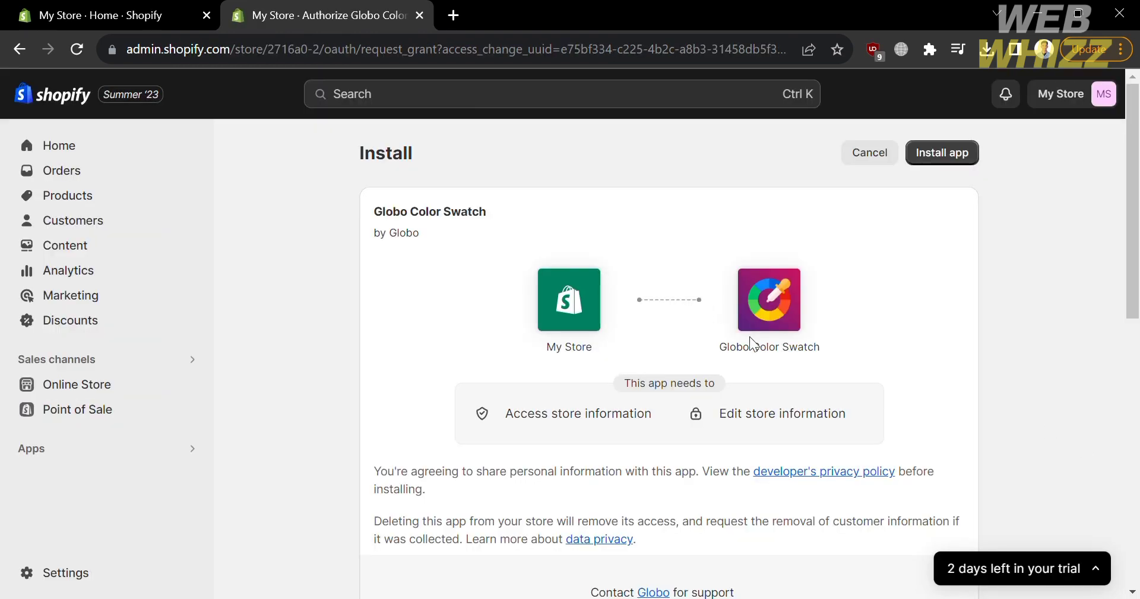
pyautogui.scroll(-3, 889, 385)
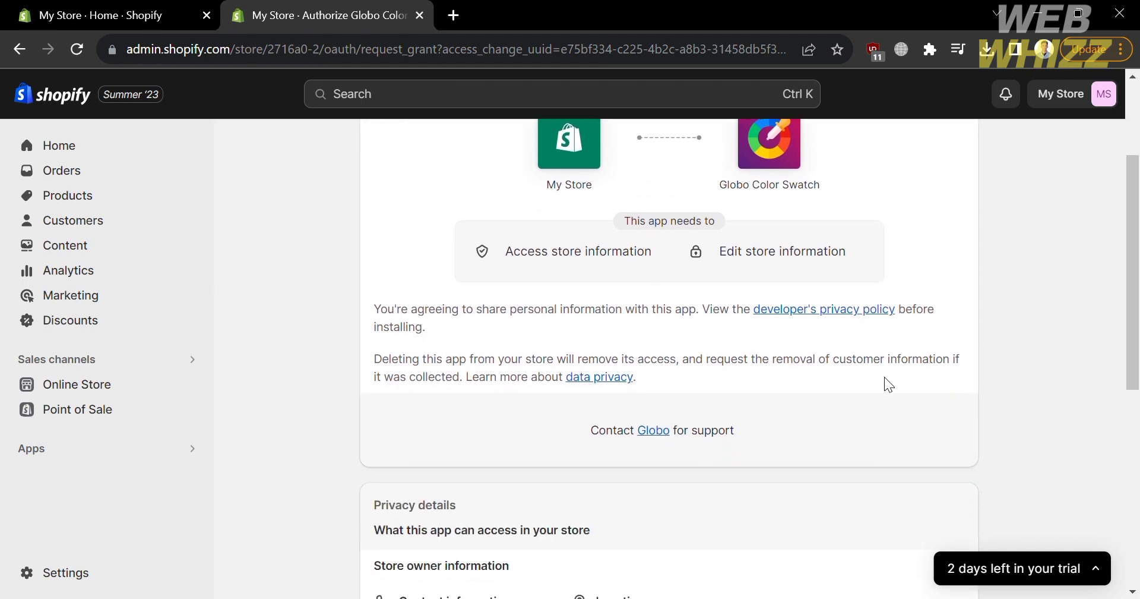
pyautogui.scroll(3, 512, 239)
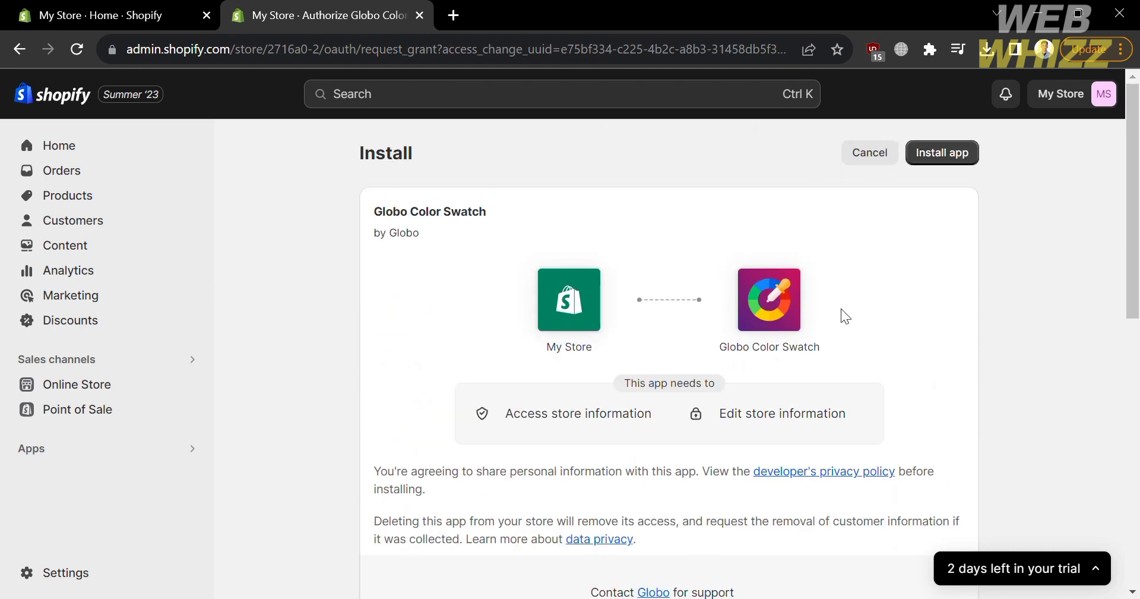
pyautogui.scroll(-5, 811, 463)
pyautogui.scroll(3, 807, 461)
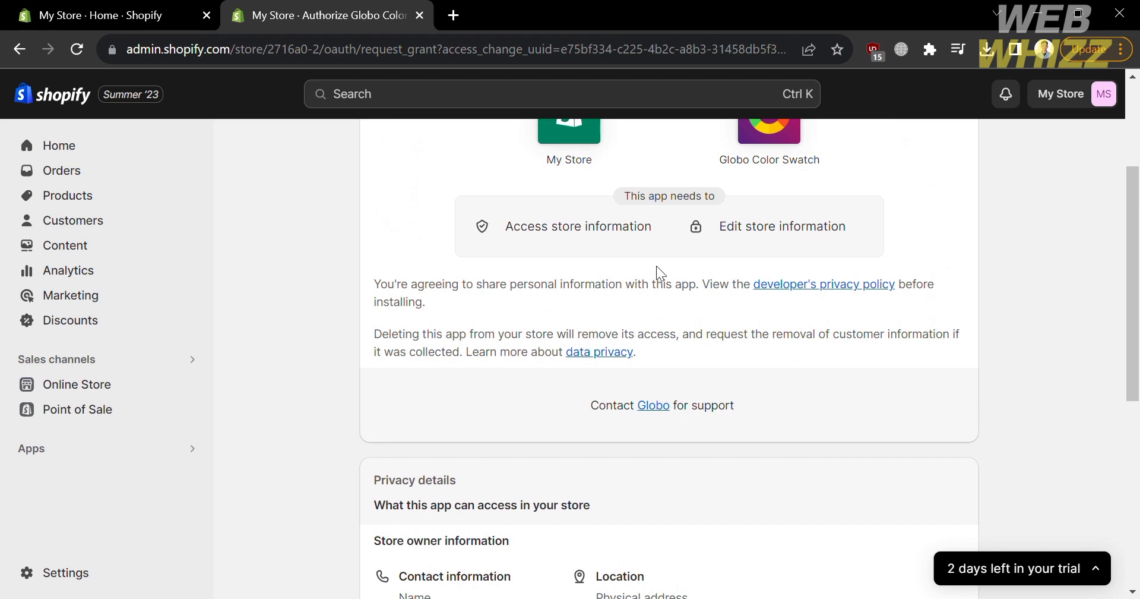
pyautogui.scroll(-5, 795, 382)
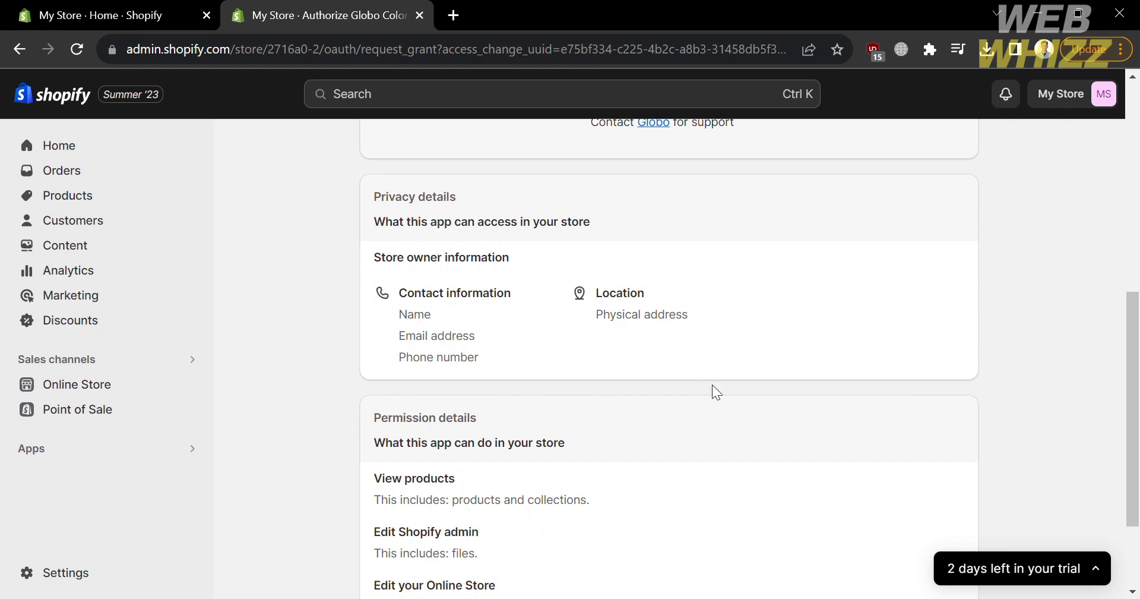
pyautogui.scroll(-3, 717, 392)
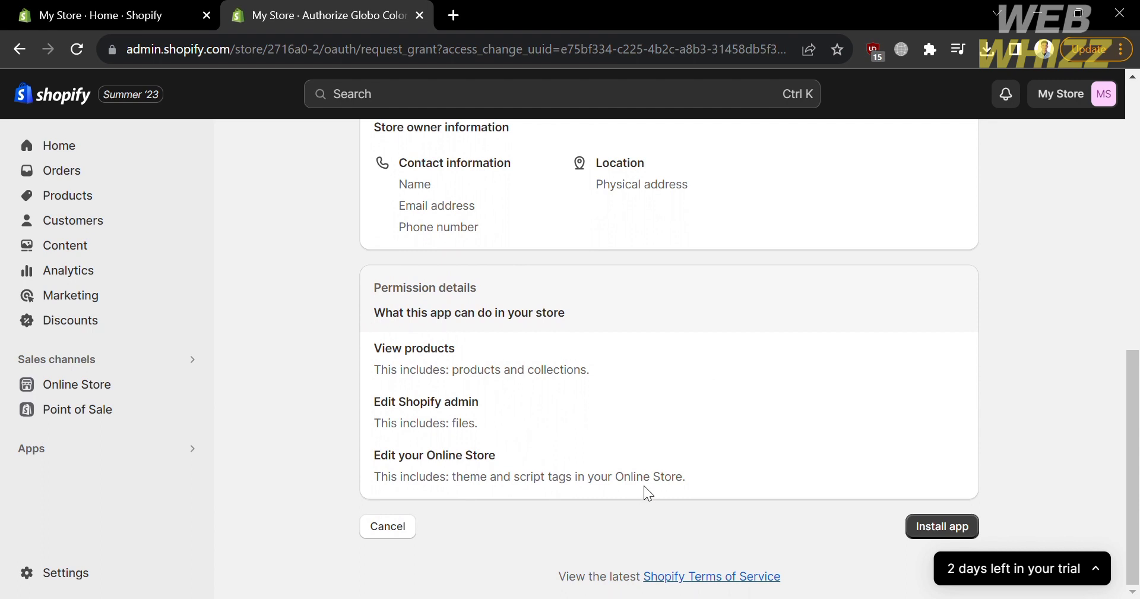
pyautogui.click(918, 527)
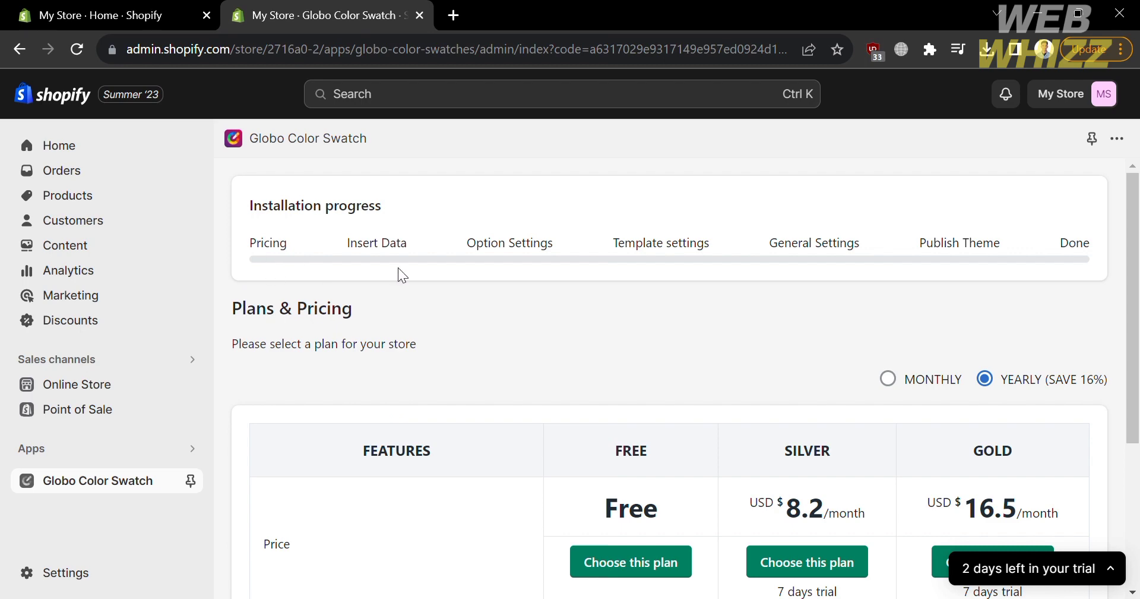
# - Choose the app's Free plan and start the setup wizard at Option Settings
pyautogui.scroll(-2, 673, 344)
pyautogui.scroll(-3, 594, 356)
pyautogui.click(628, 390)
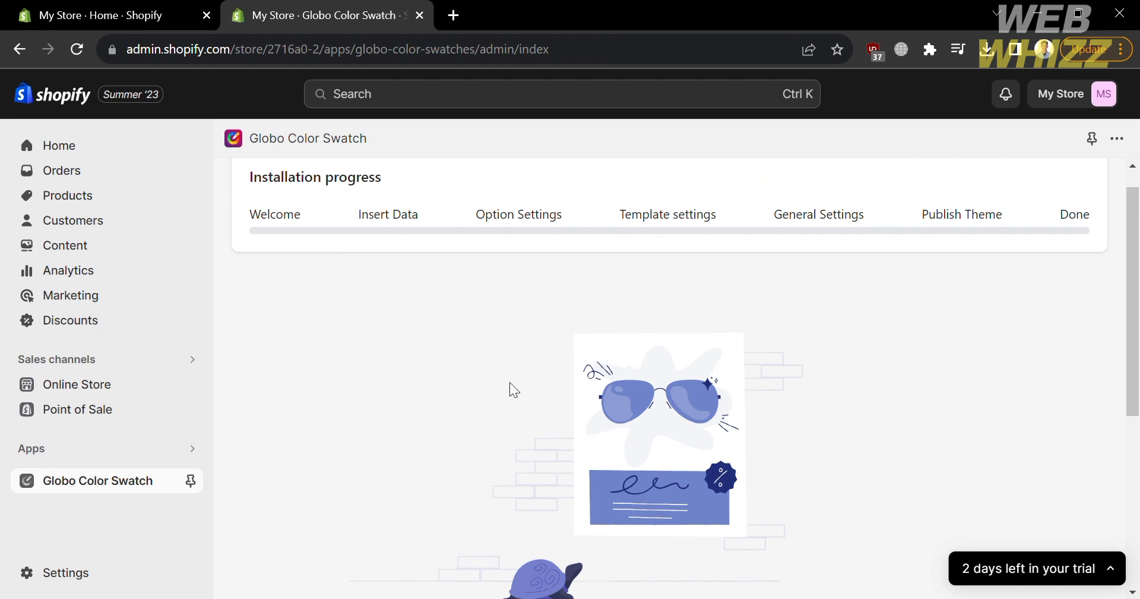
pyautogui.scroll(-5, 511, 387)
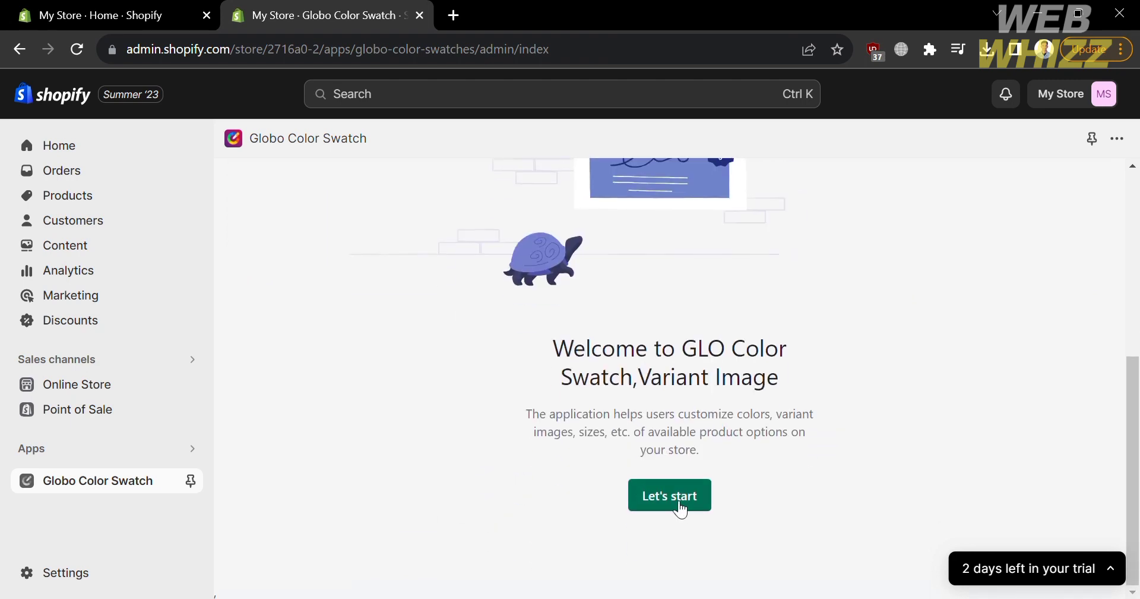
pyautogui.click(677, 506)
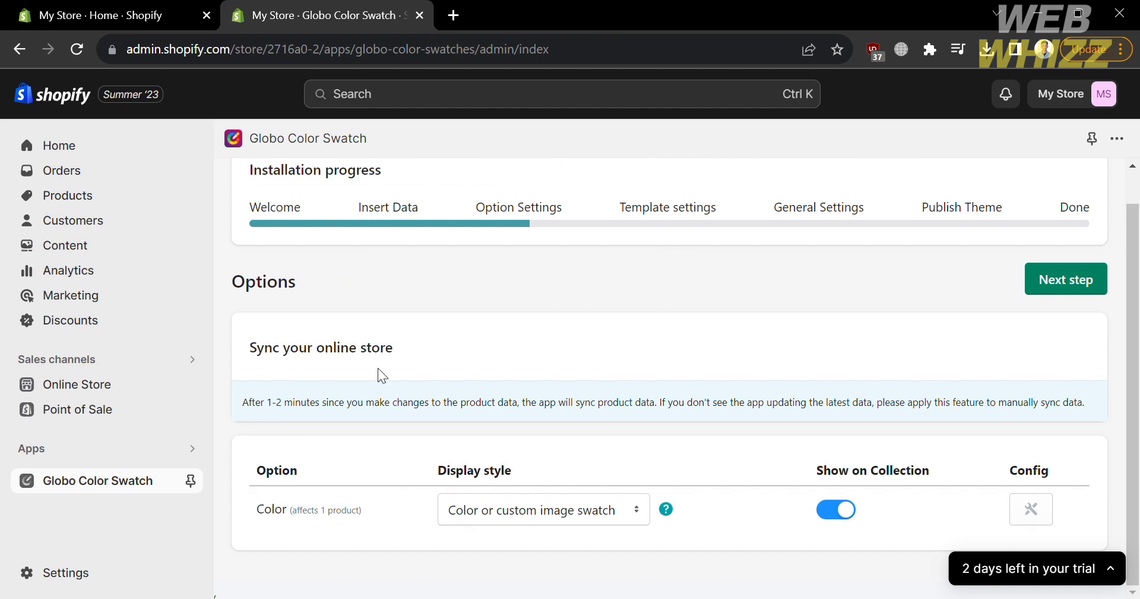
# - Preview the Unisex Stripe Shirt on the storefront and set the Color option's display style to Button
pyautogui.click(595, 517)
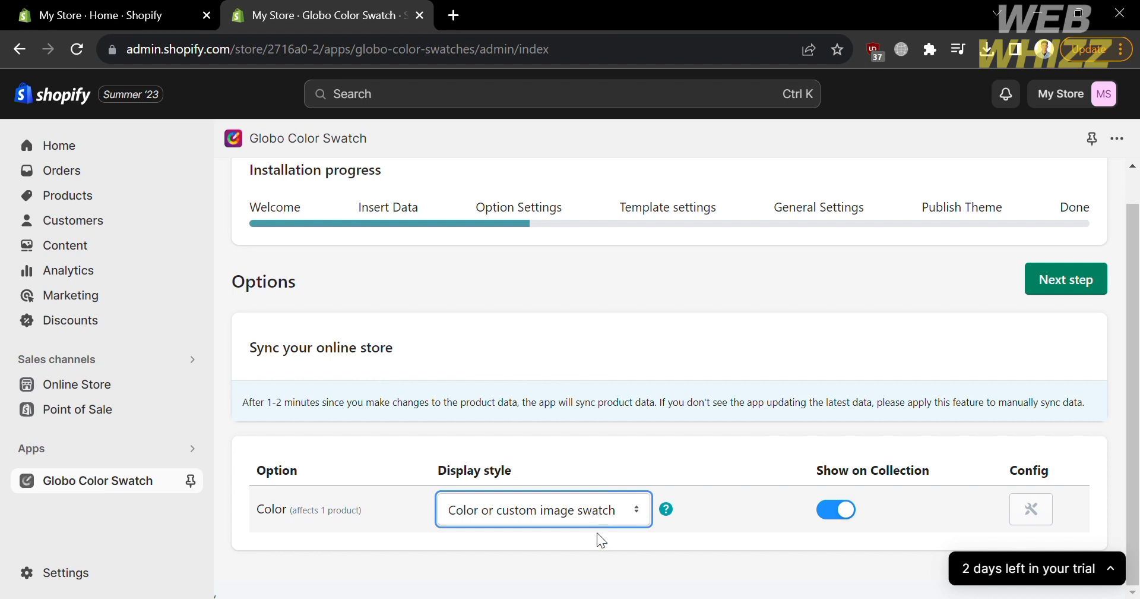
pyautogui.click(612, 562)
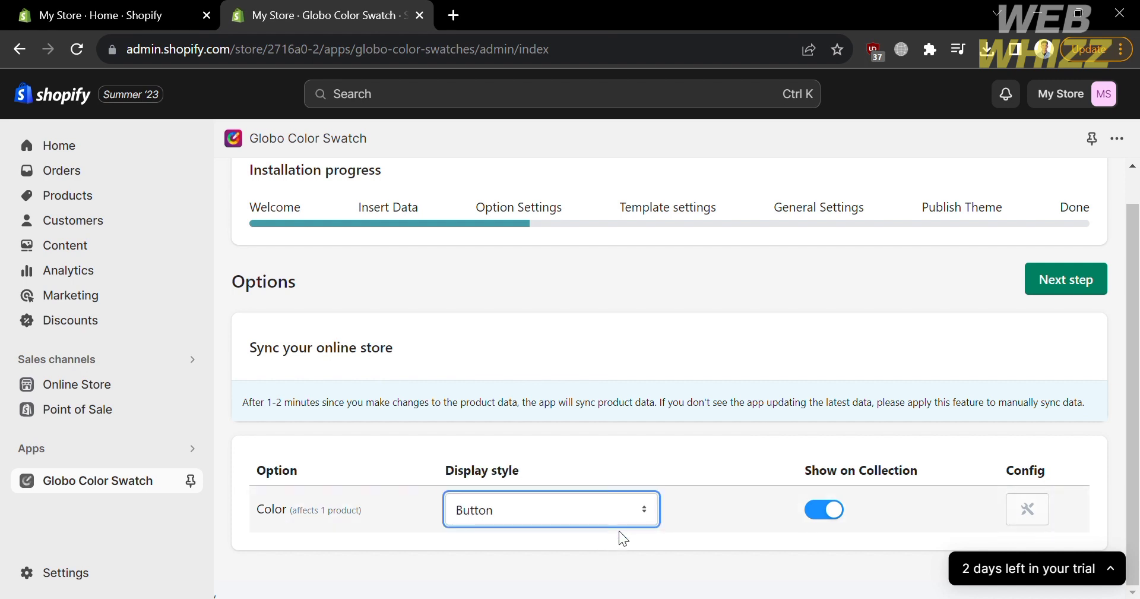
pyautogui.click(619, 532)
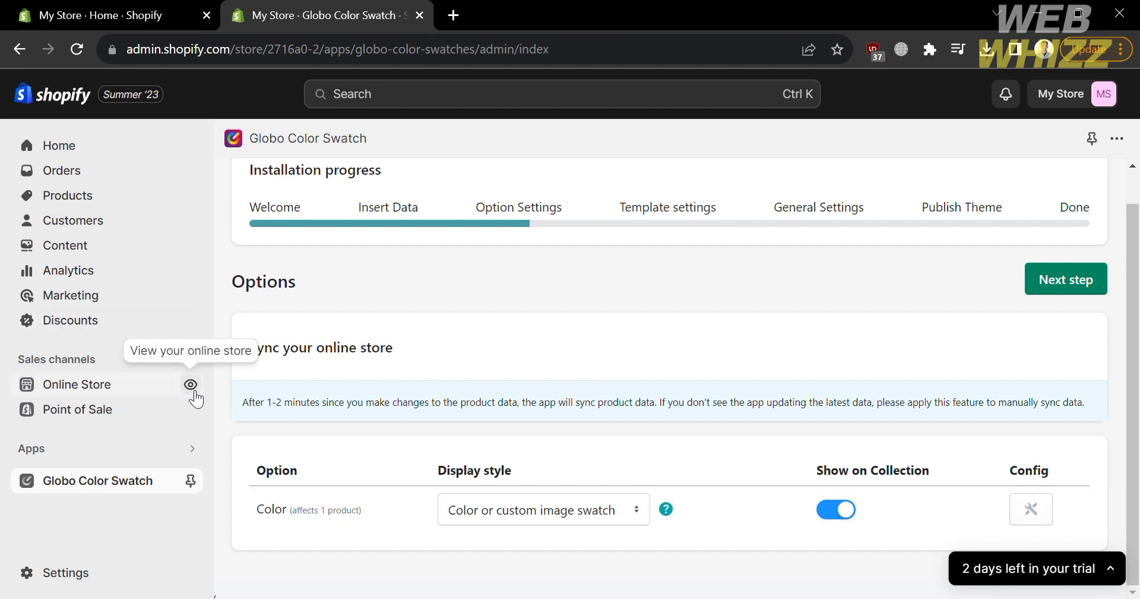
pyautogui.click(190, 385)
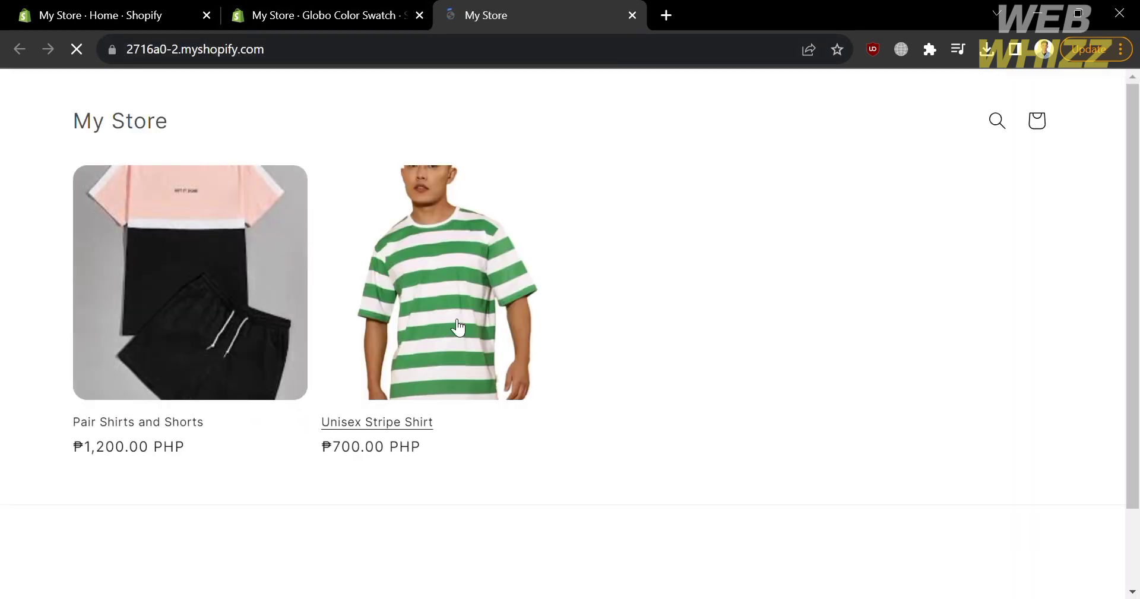
pyautogui.click(450, 318)
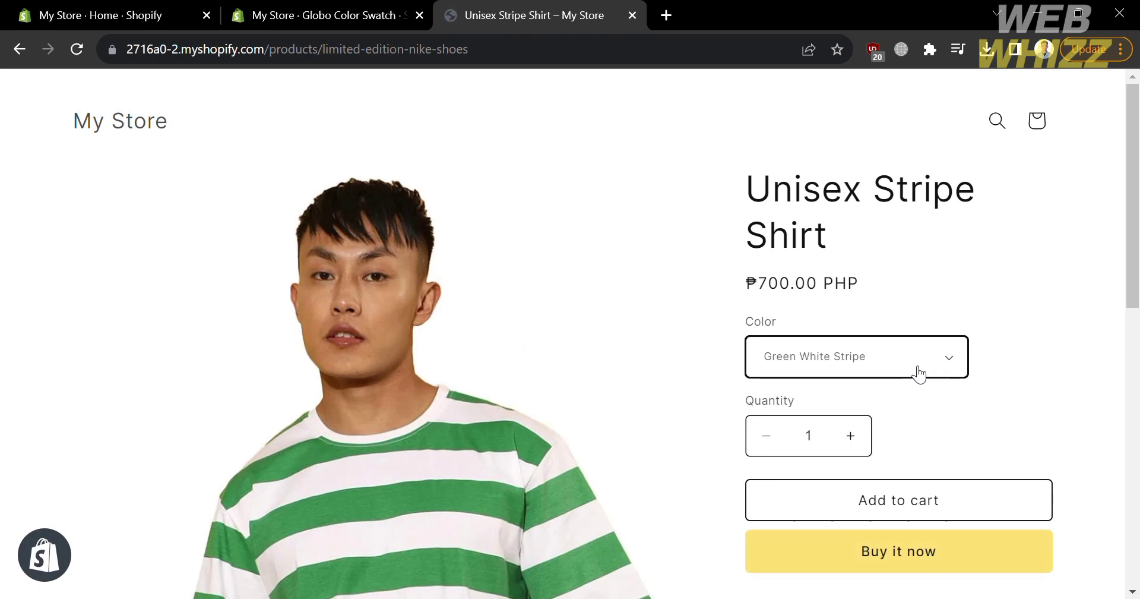
pyautogui.click(284, 7)
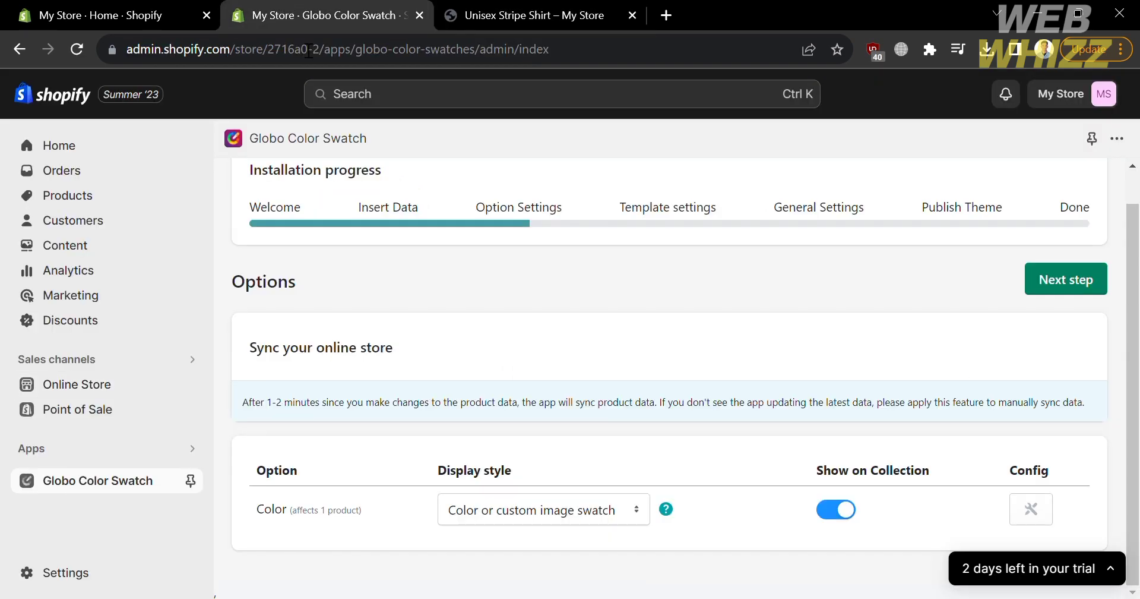
pyautogui.click(599, 518)
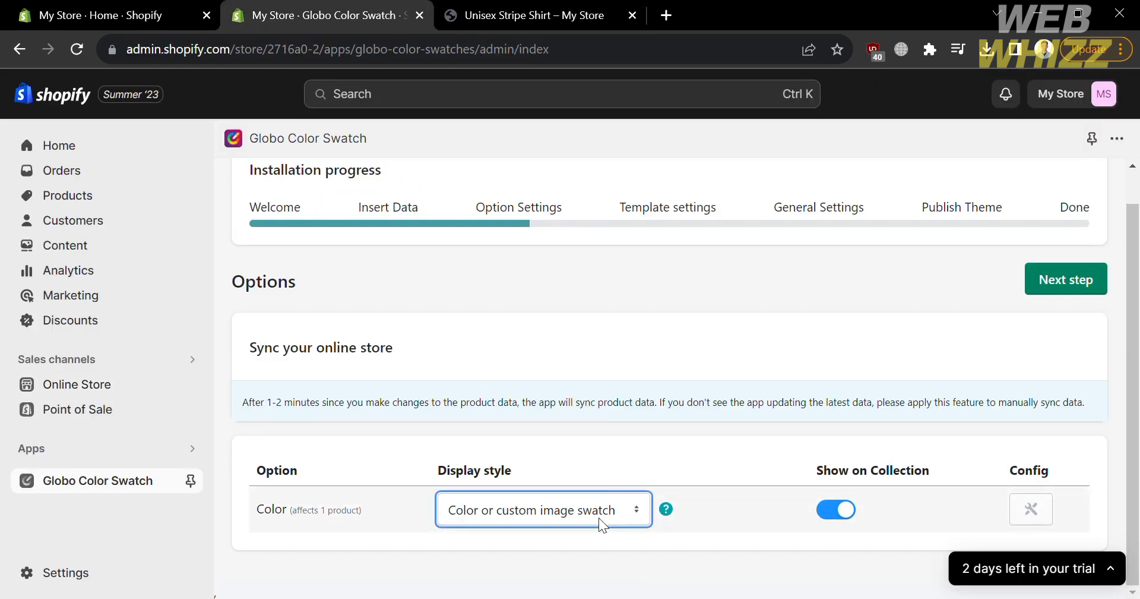
pyautogui.click(611, 530)
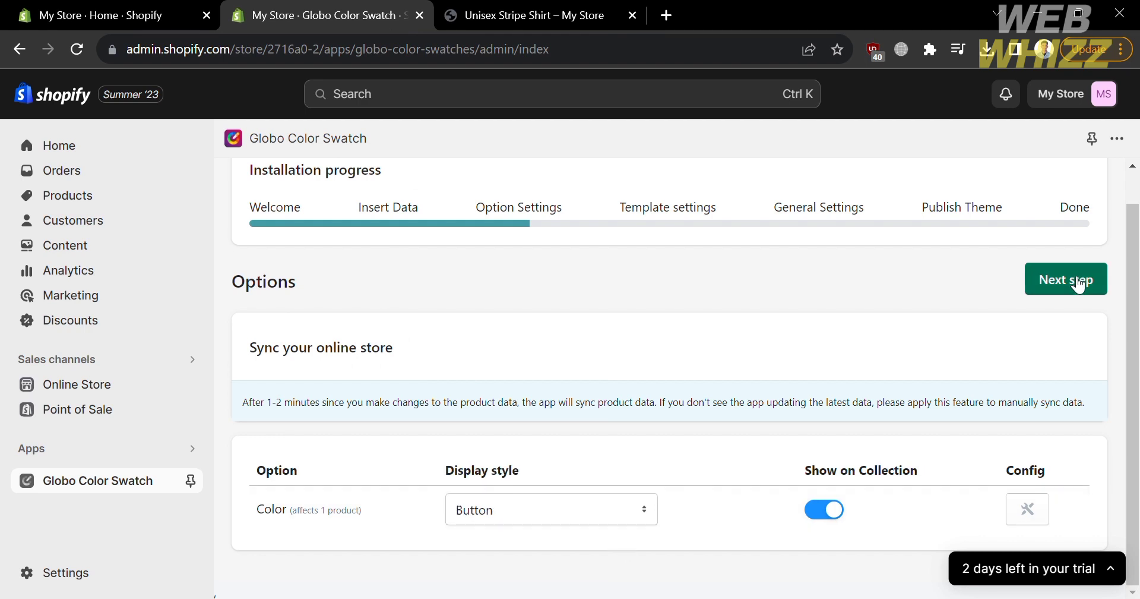
# - Advance to the Template Collection Settings step and look over its options
pyautogui.click(1078, 284)
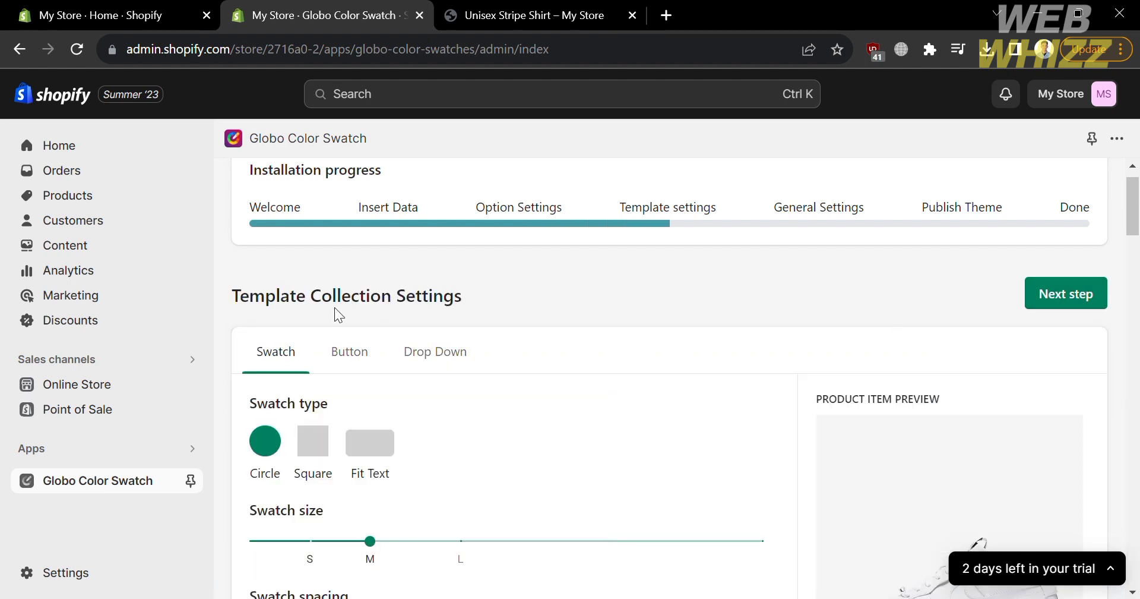
pyautogui.scroll(-3, 334, 308)
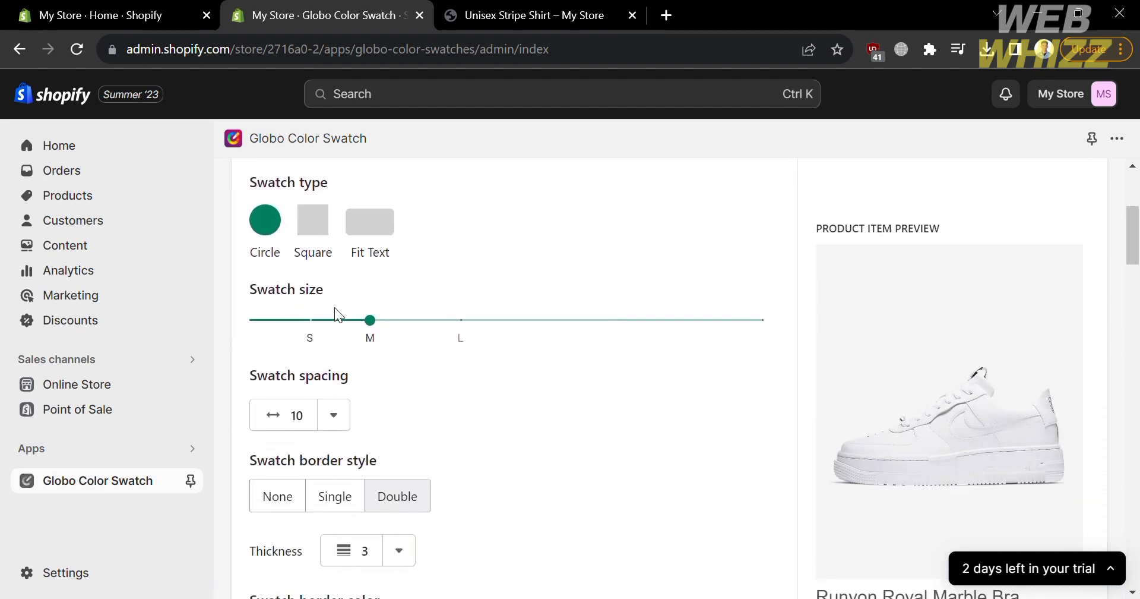
pyautogui.scroll(1, 334, 308)
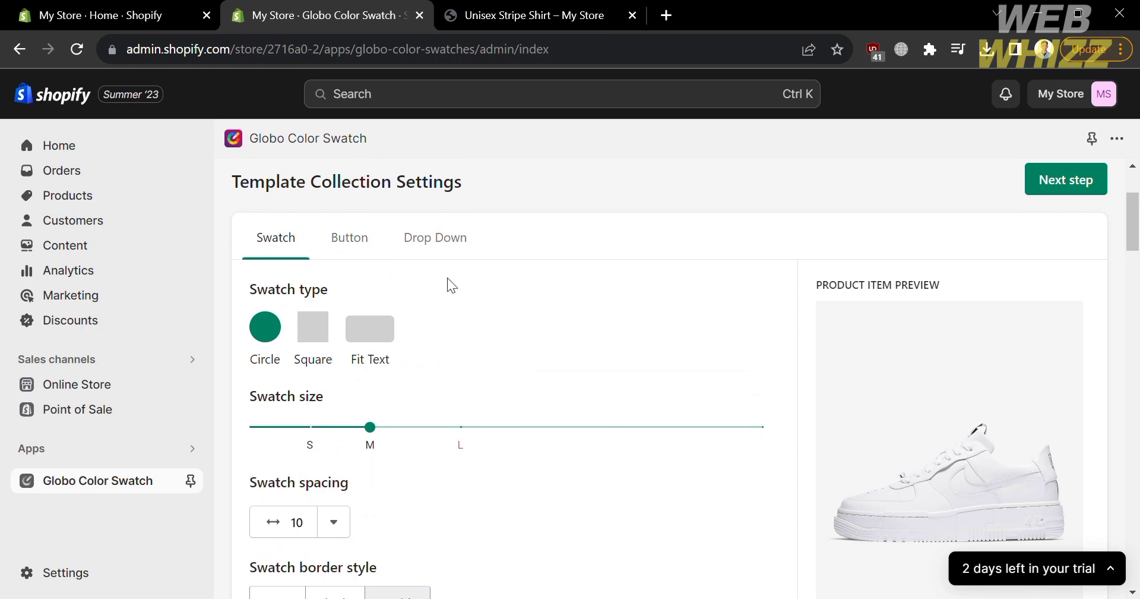
pyautogui.scroll(-9, 481, 294)
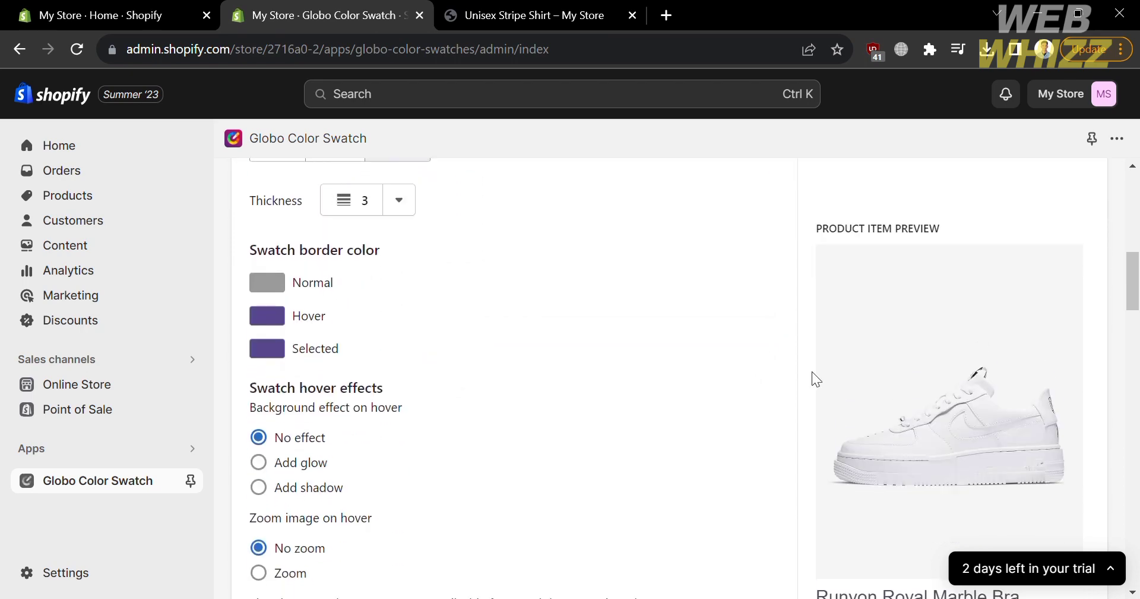
pyautogui.scroll(8, 812, 373)
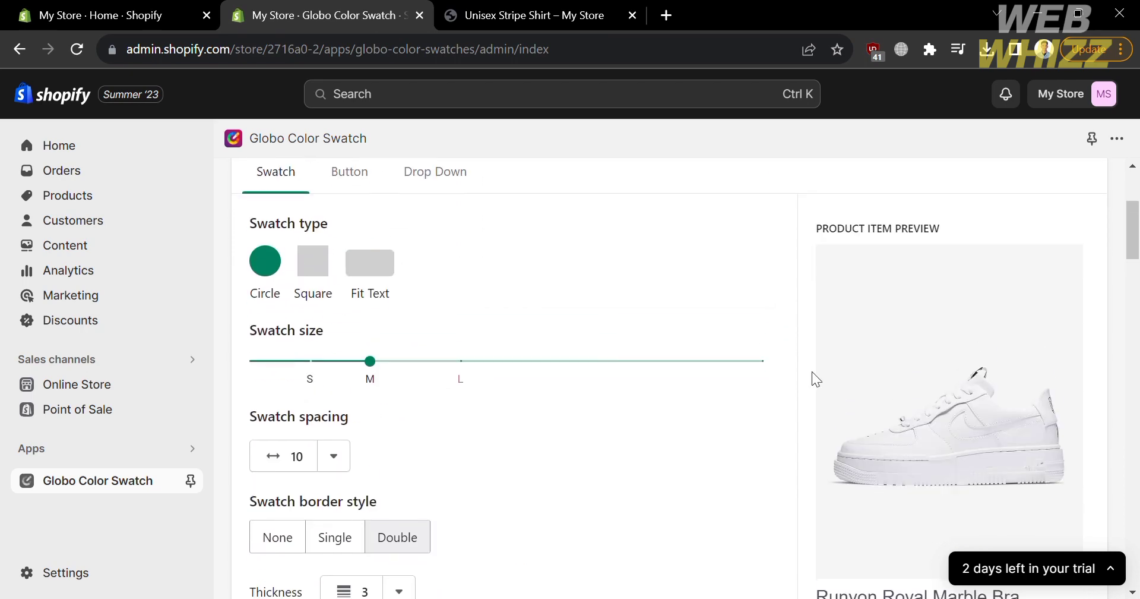
# - Set the collection swatch type to Square, with Corner Radius 0%, size M and spacing 10
pyautogui.click(309, 293)
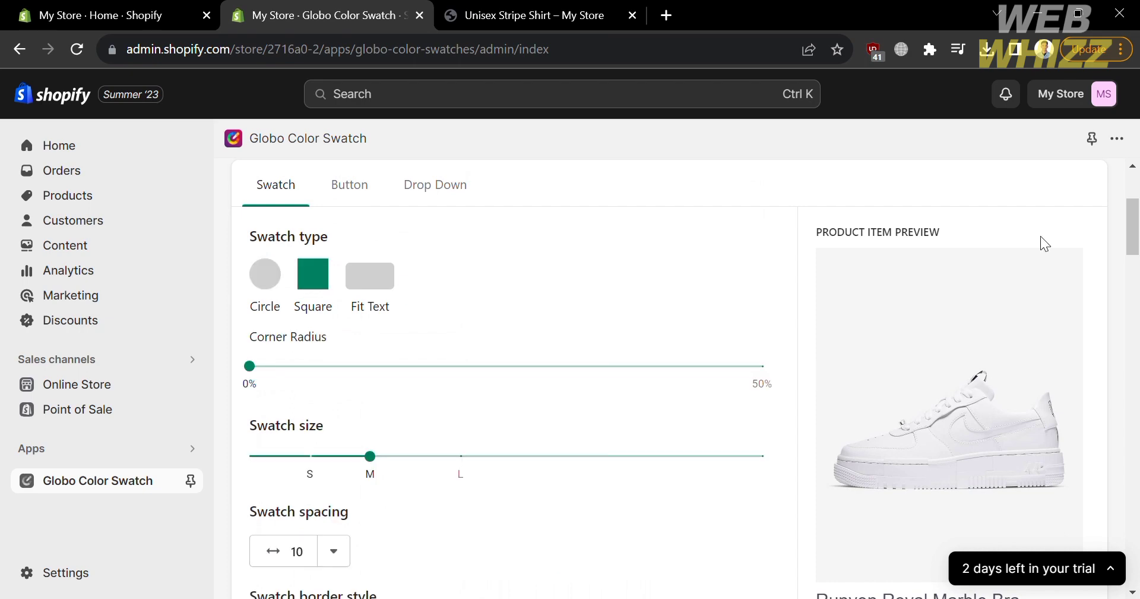
pyautogui.moveTo(1132, 226); pyautogui.dragTo(1139, 172)
pyautogui.scroll(-4, 972, 457)
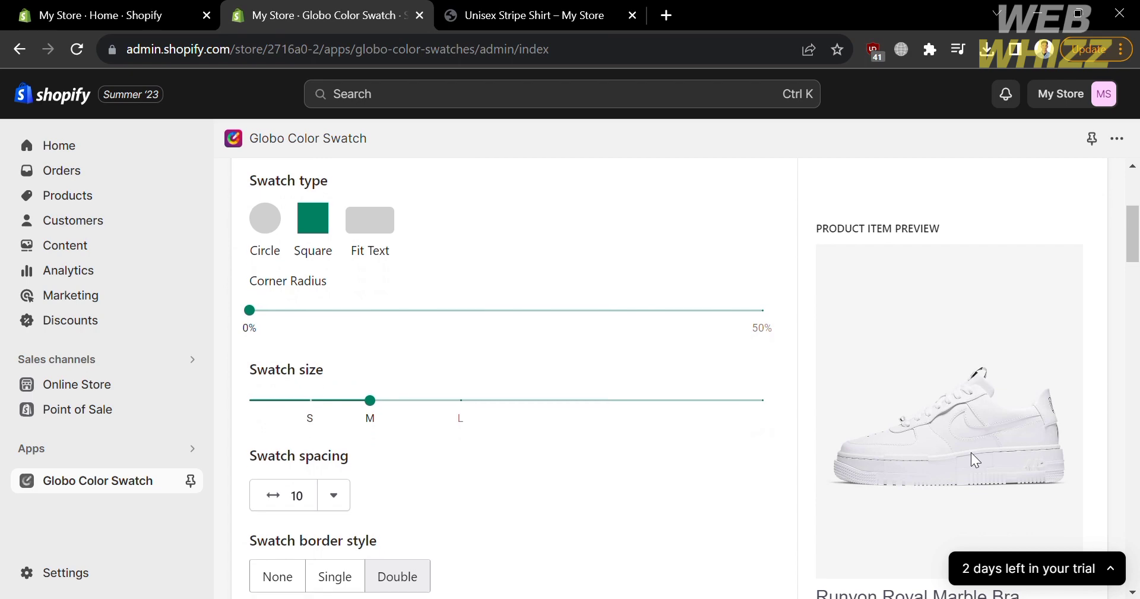
pyautogui.scroll(-12, 975, 319)
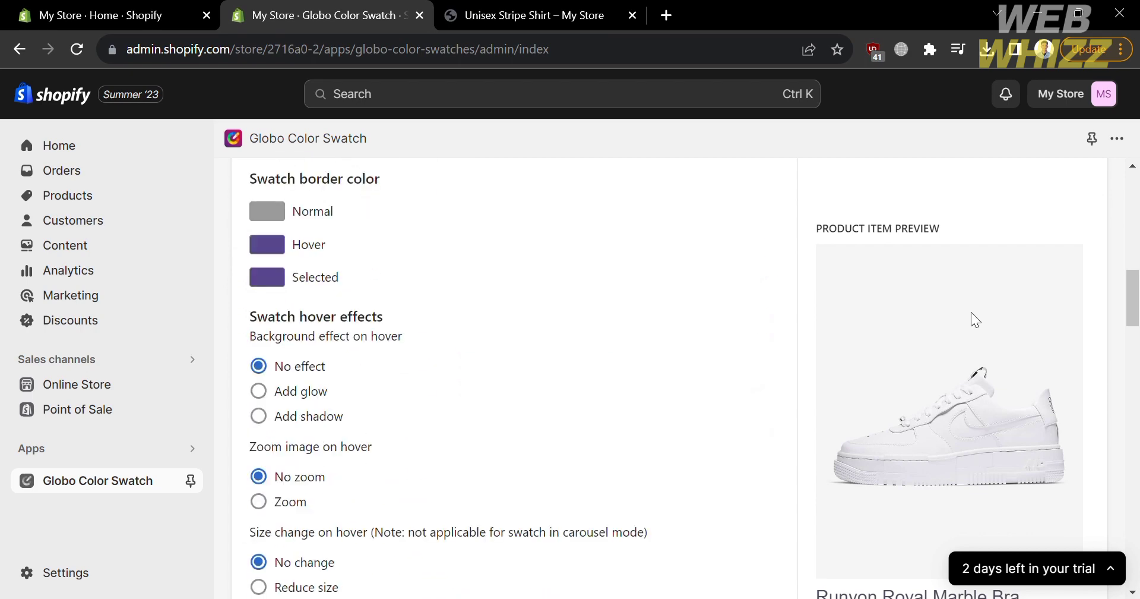
pyautogui.scroll(6, 971, 312)
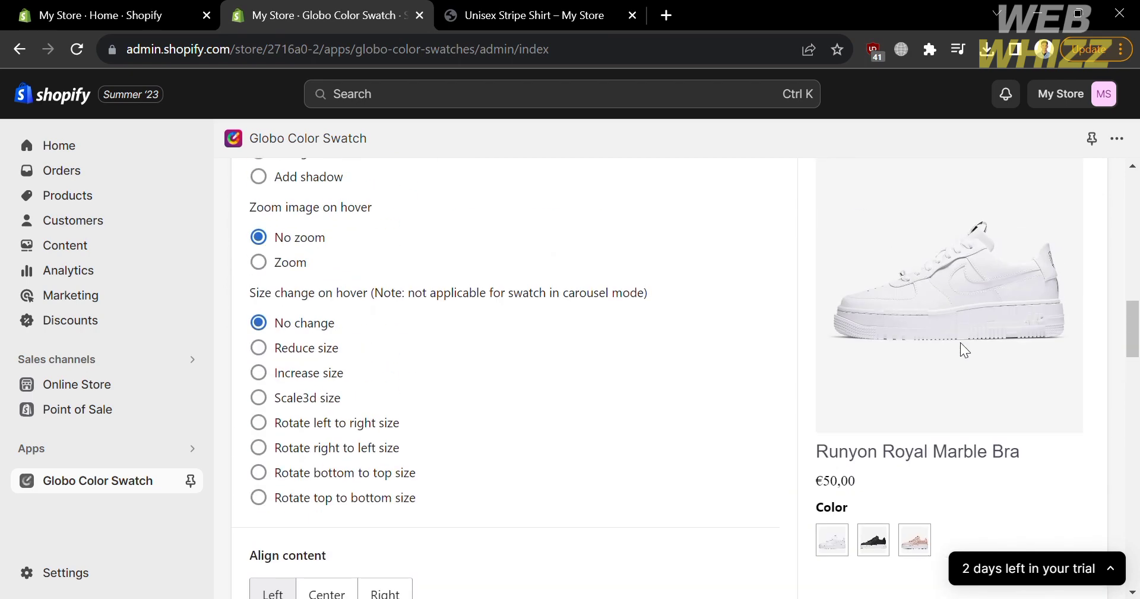
pyautogui.scroll(1, 778, 528)
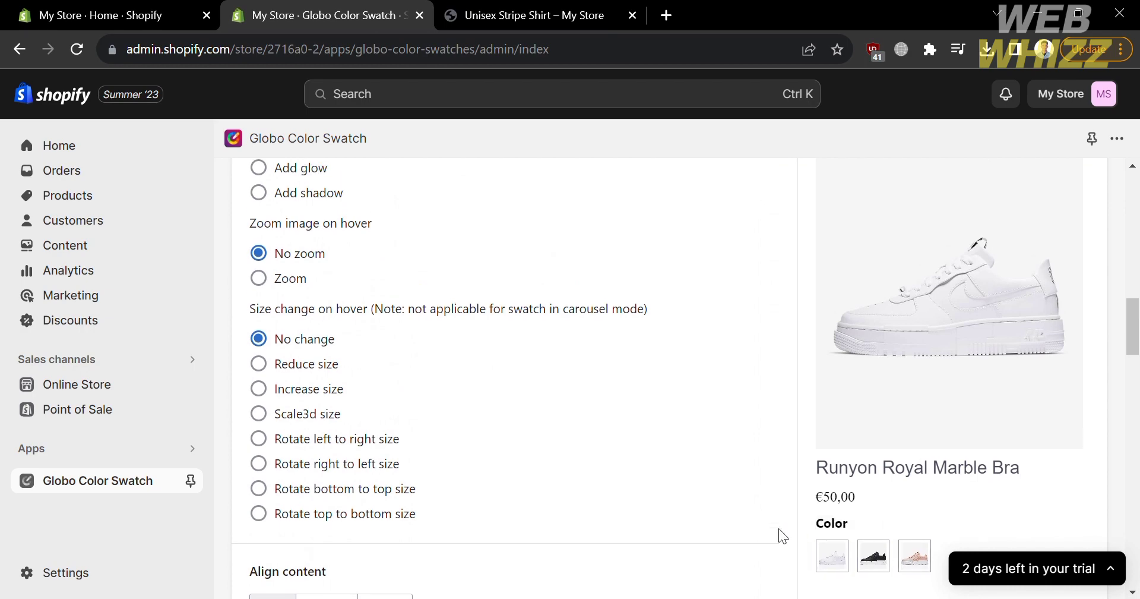
pyautogui.scroll(8, 779, 529)
pyautogui.scroll(3, 618, 476)
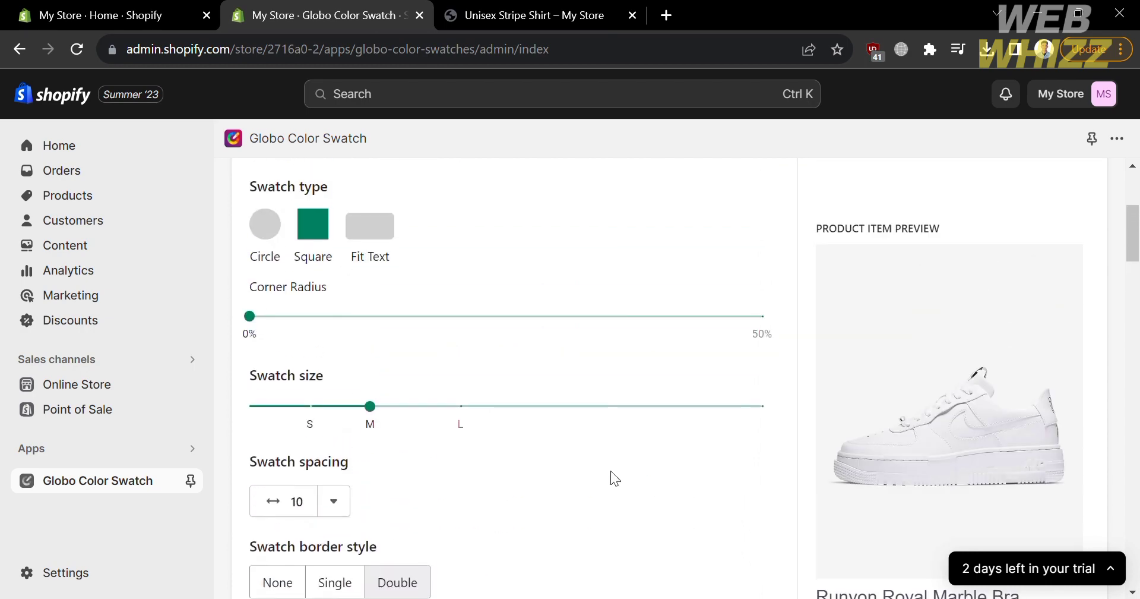
# - Try the Fit Text swatch type, then return the swatch type to Square
pyautogui.click(367, 228)
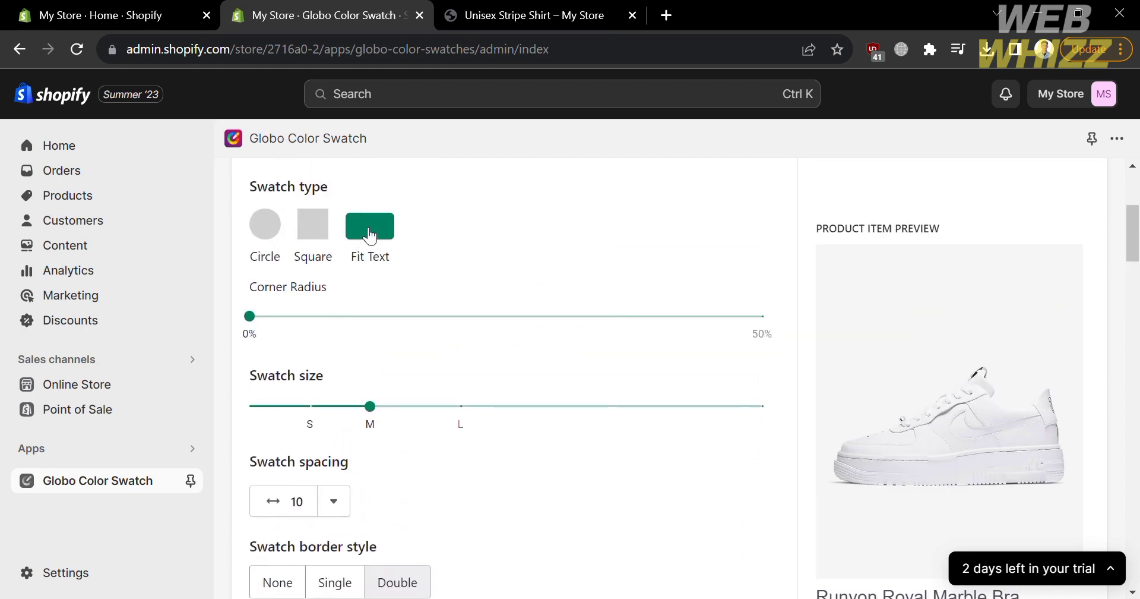
pyautogui.scroll(-15, 704, 512)
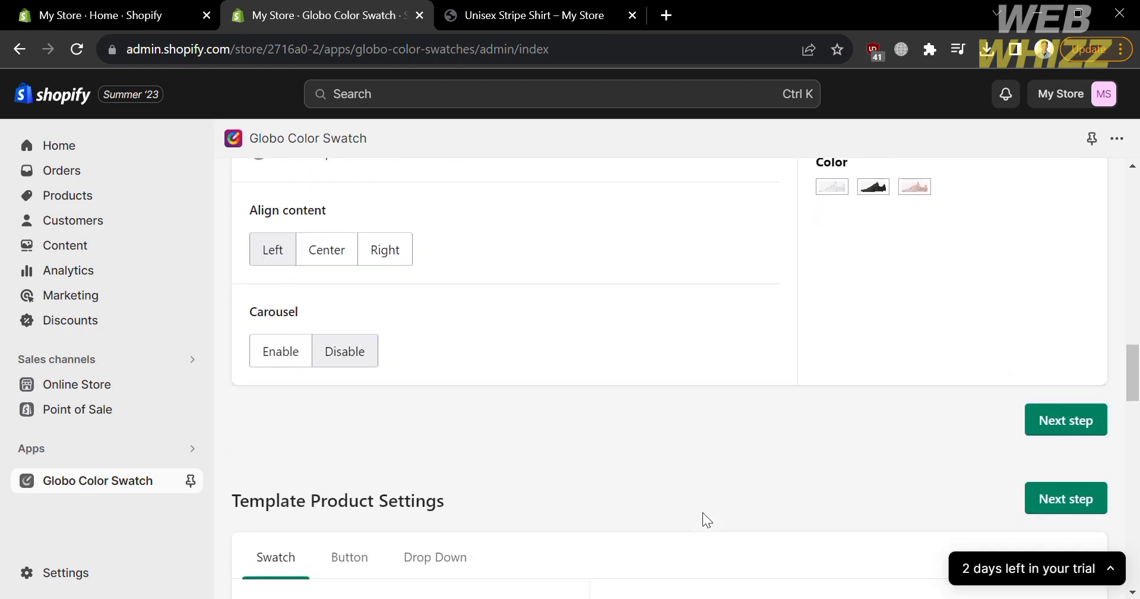
pyautogui.scroll(2, 745, 460)
pyautogui.scroll(15, 859, 329)
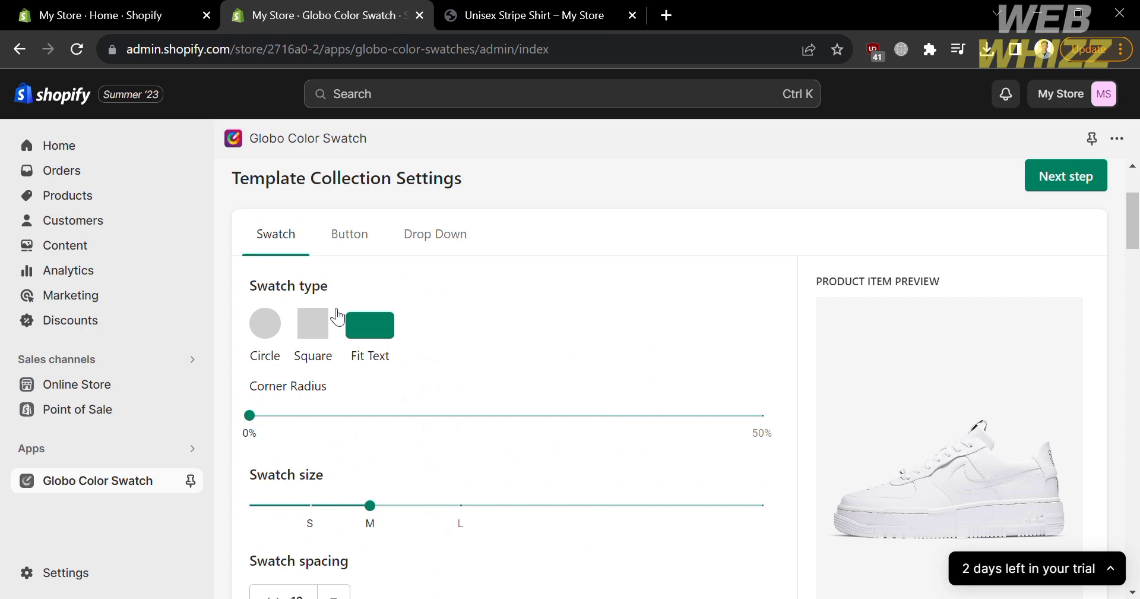
pyautogui.click(330, 321)
pyautogui.scroll(-12, 834, 434)
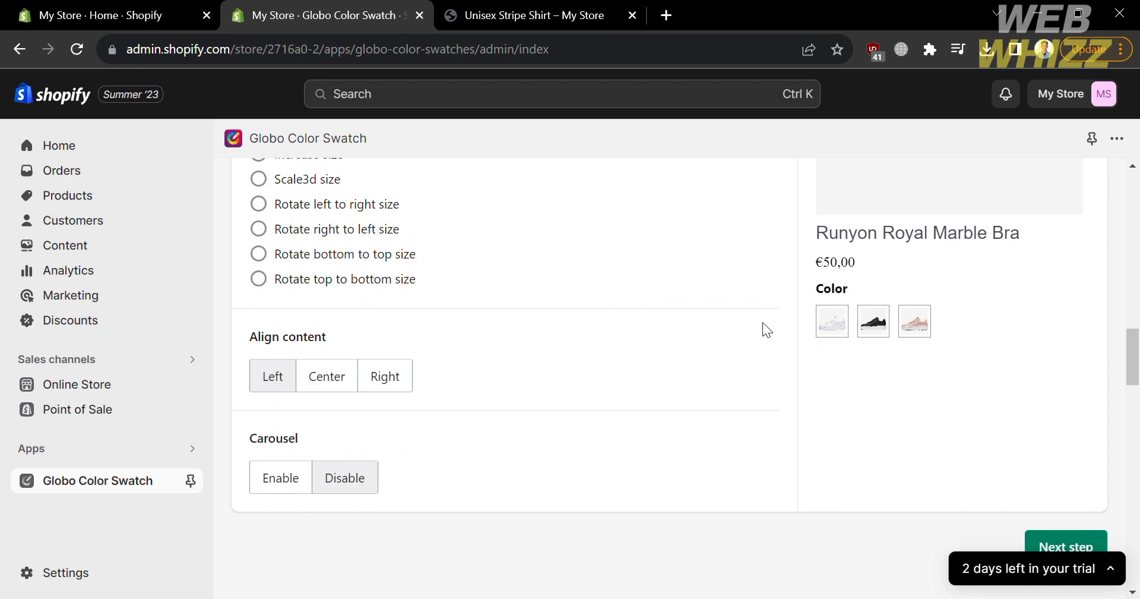
pyautogui.scroll(10, 763, 322)
pyautogui.scroll(3, 763, 330)
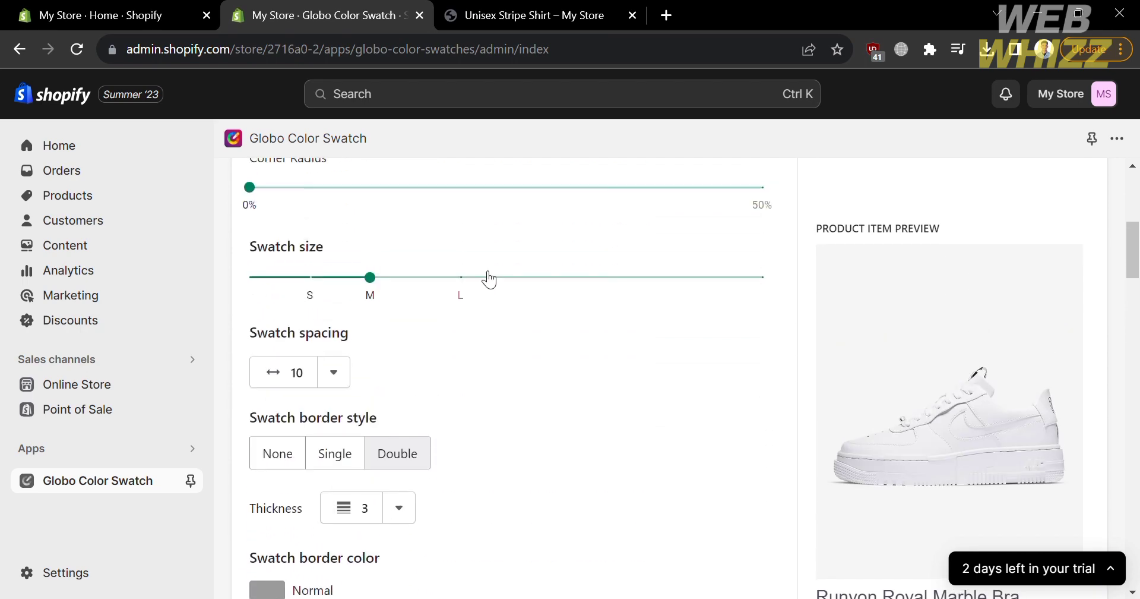
# - Enlarge the collection swatch size from M to L (35 to 44)
pyautogui.moveTo(368, 290)
pyautogui.moveTo(368, 289); pyautogui.dragTo(426, 286)
pyautogui.scroll(-9, 1039, 389)
pyautogui.scroll(-4, 1038, 390)
pyautogui.scroll(1, 1038, 389)
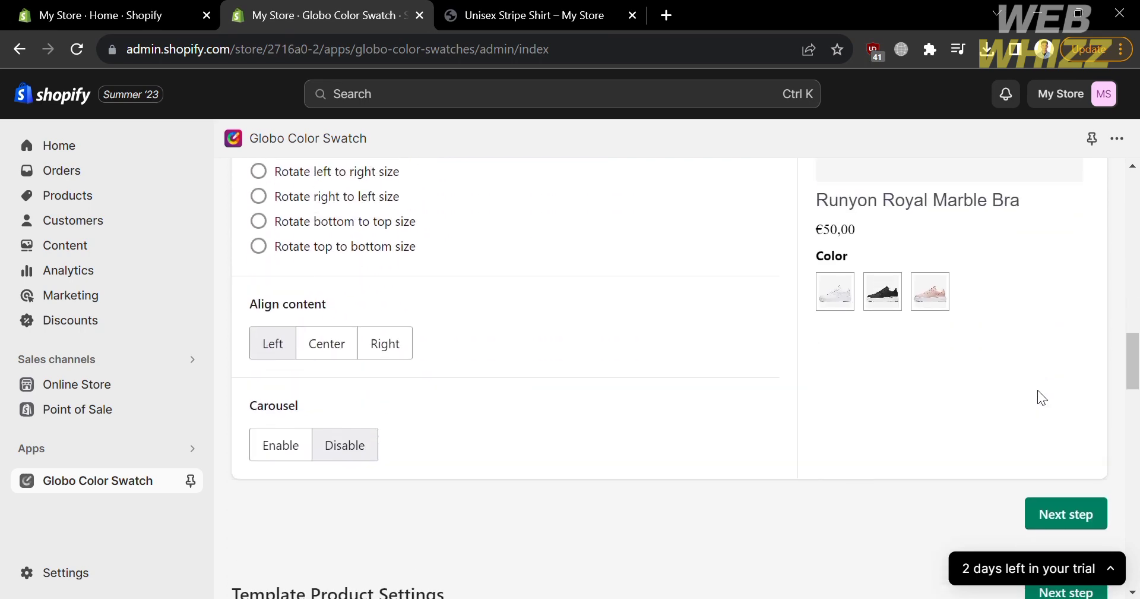
pyautogui.scroll(1, 869, 301)
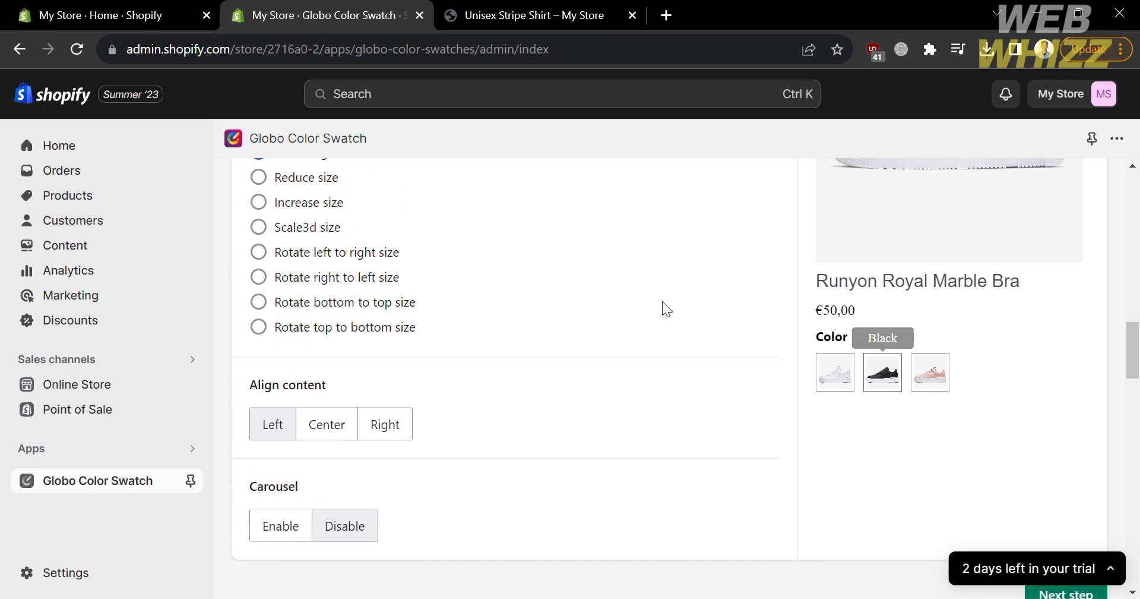
pyautogui.scroll(8, 647, 301)
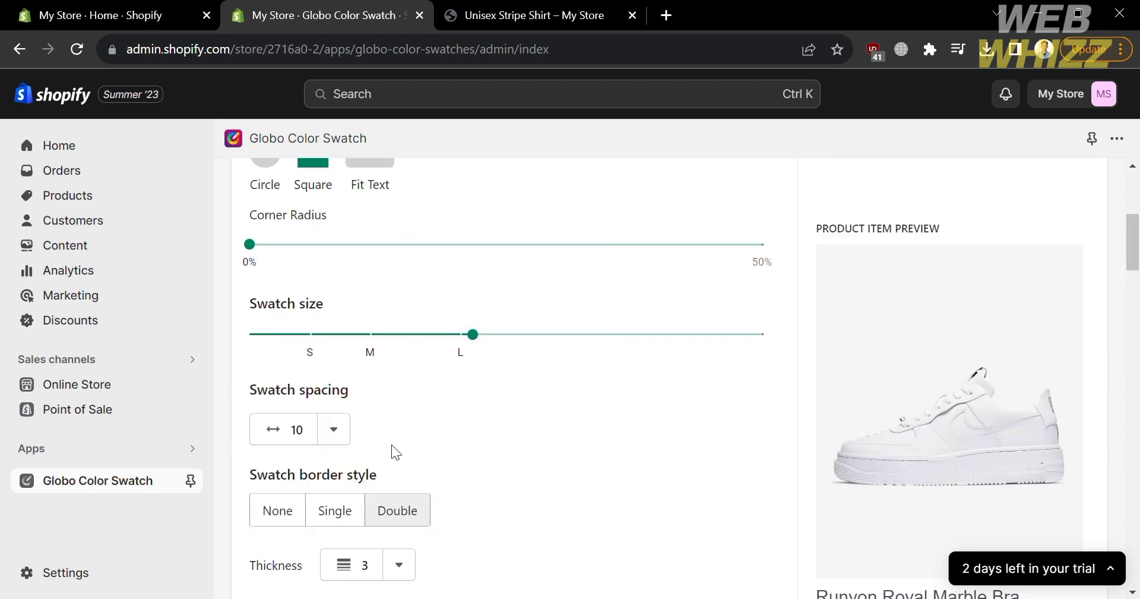
# - Increase the swatch spacing from 10 to 18
pyautogui.click(341, 434)
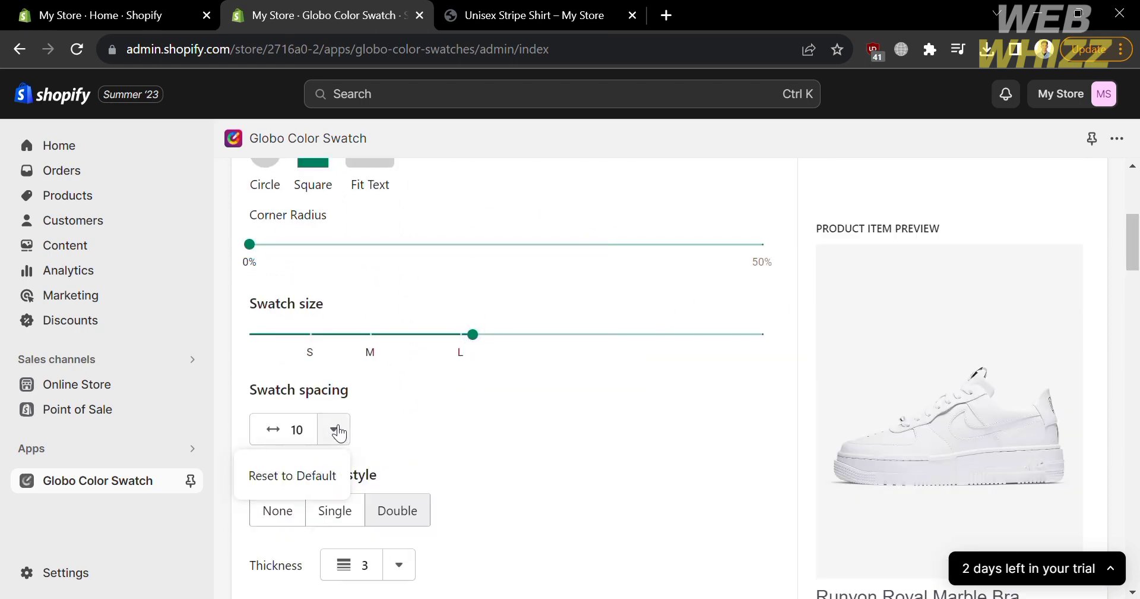
pyautogui.click(309, 428)
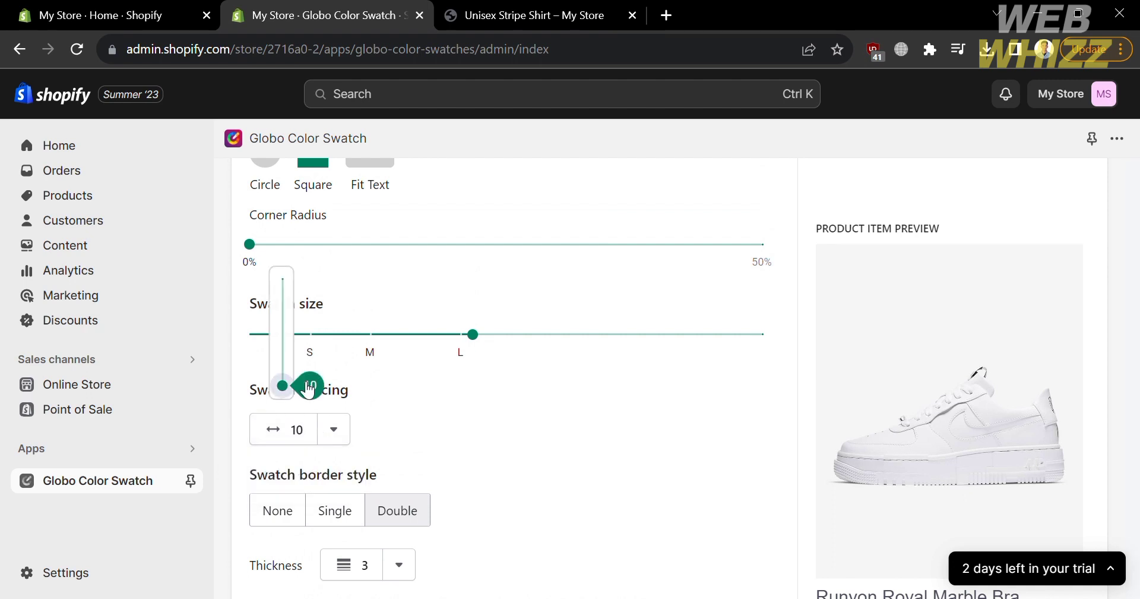
pyautogui.moveTo(283, 385); pyautogui.dragTo(283, 364)
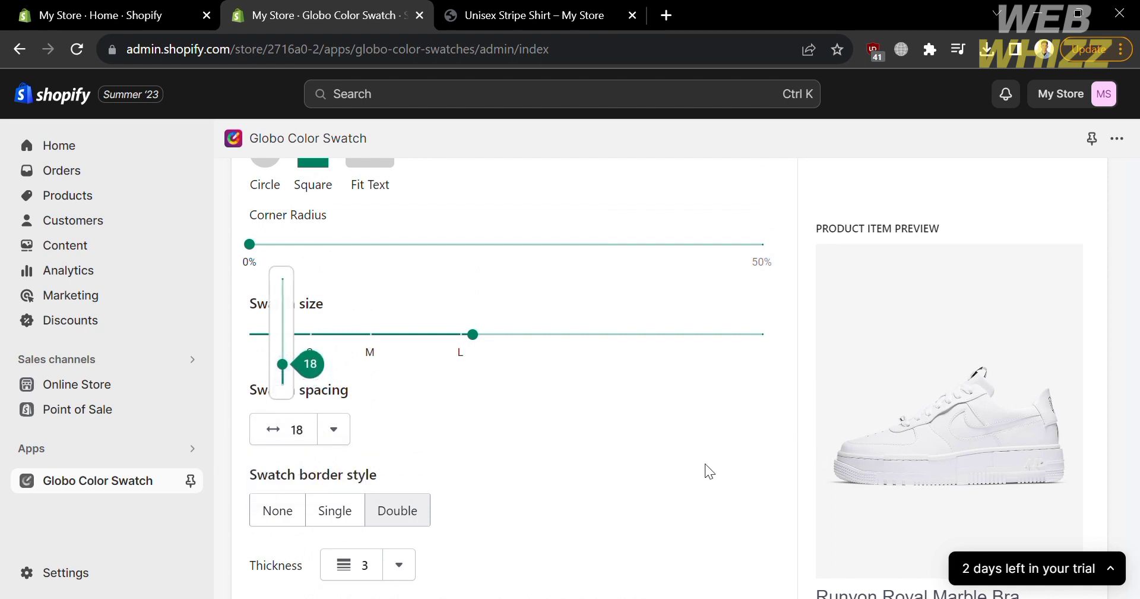
pyautogui.scroll(-10, 706, 461)
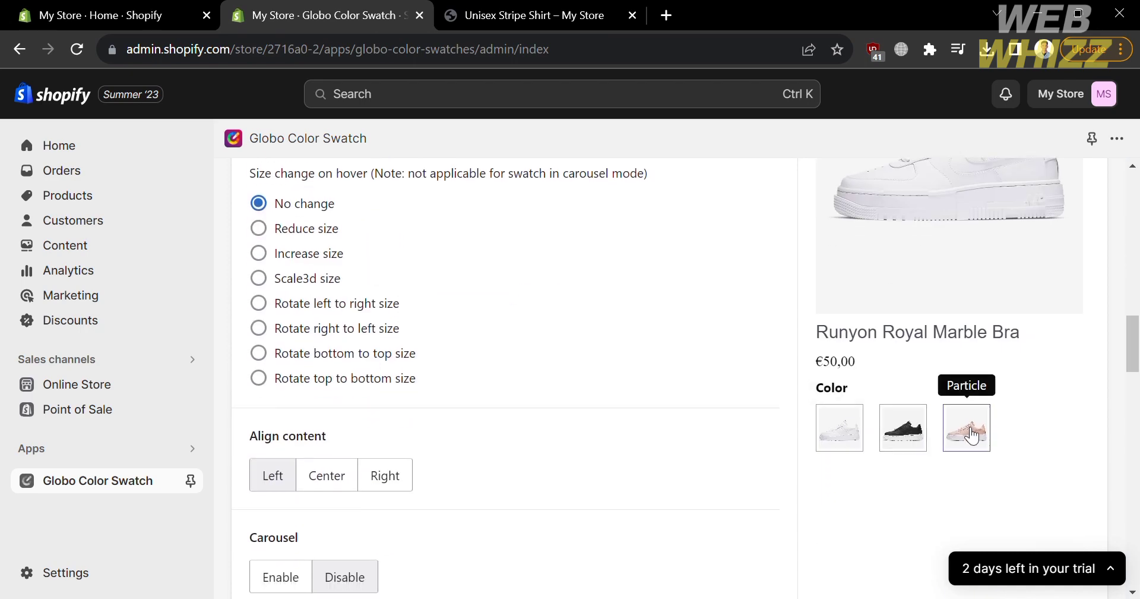
pyautogui.scroll(8, 757, 408)
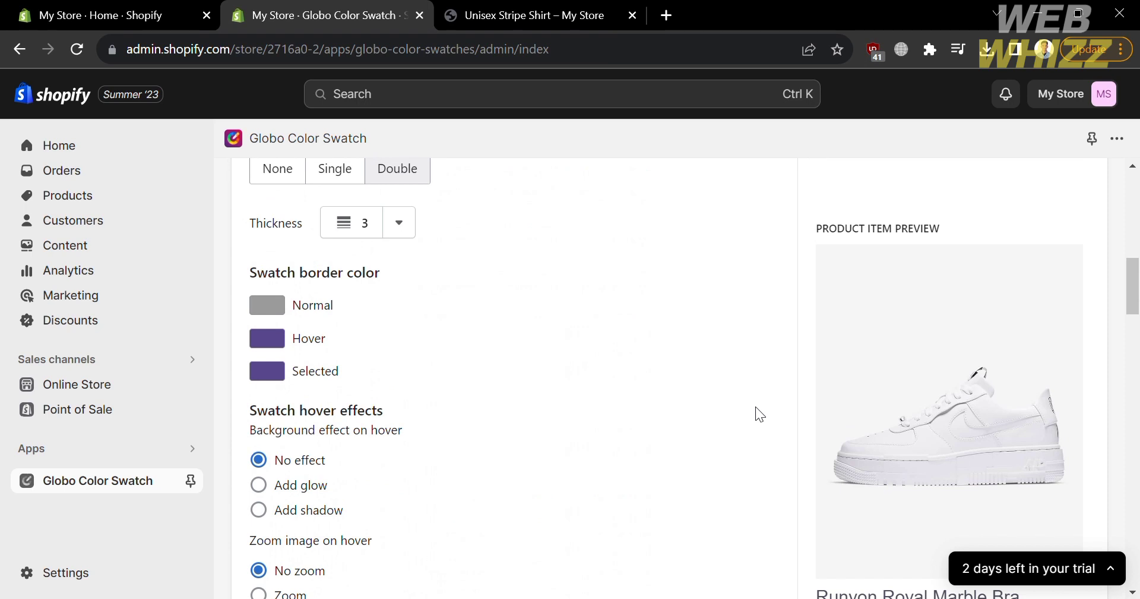
pyautogui.scroll(1, 755, 407)
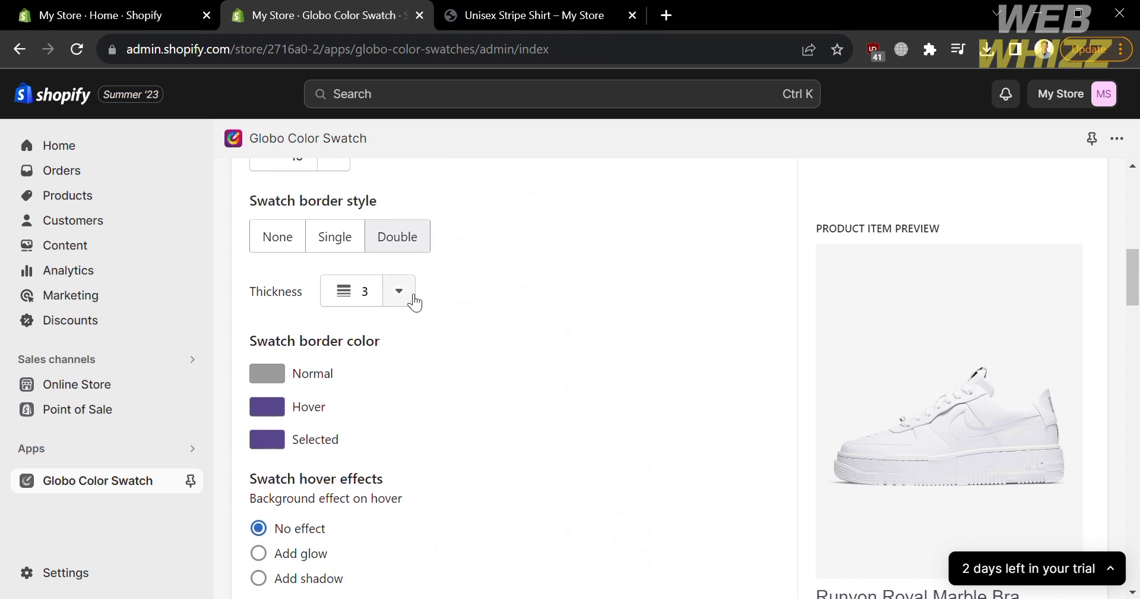
pyautogui.scroll(1, 416, 301)
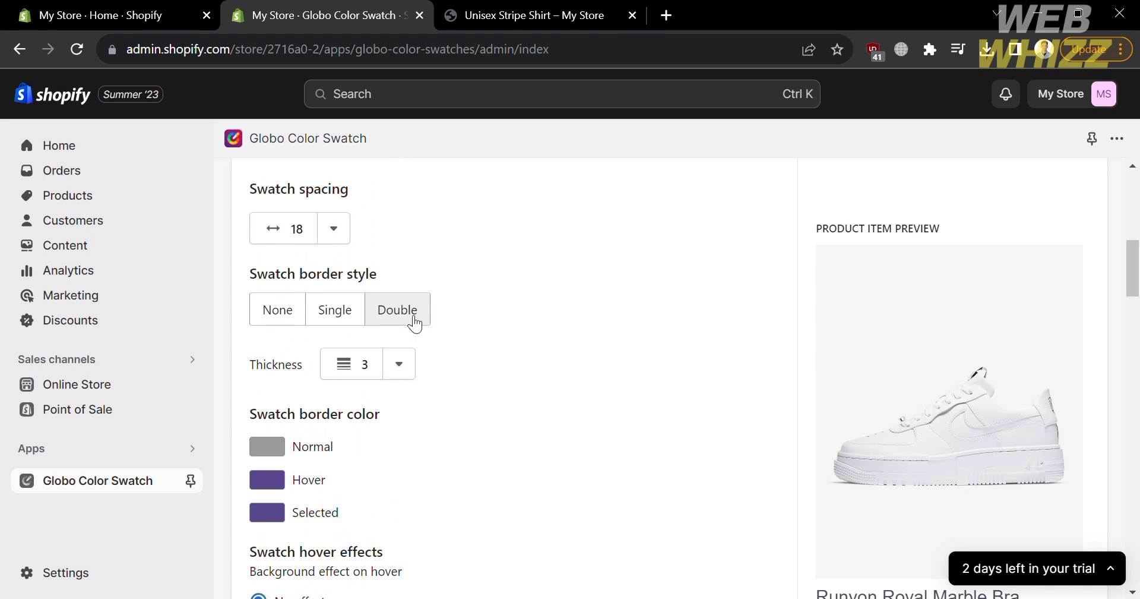
# - Raise the Double border thickness from 3 to 4
pyautogui.click(406, 372)
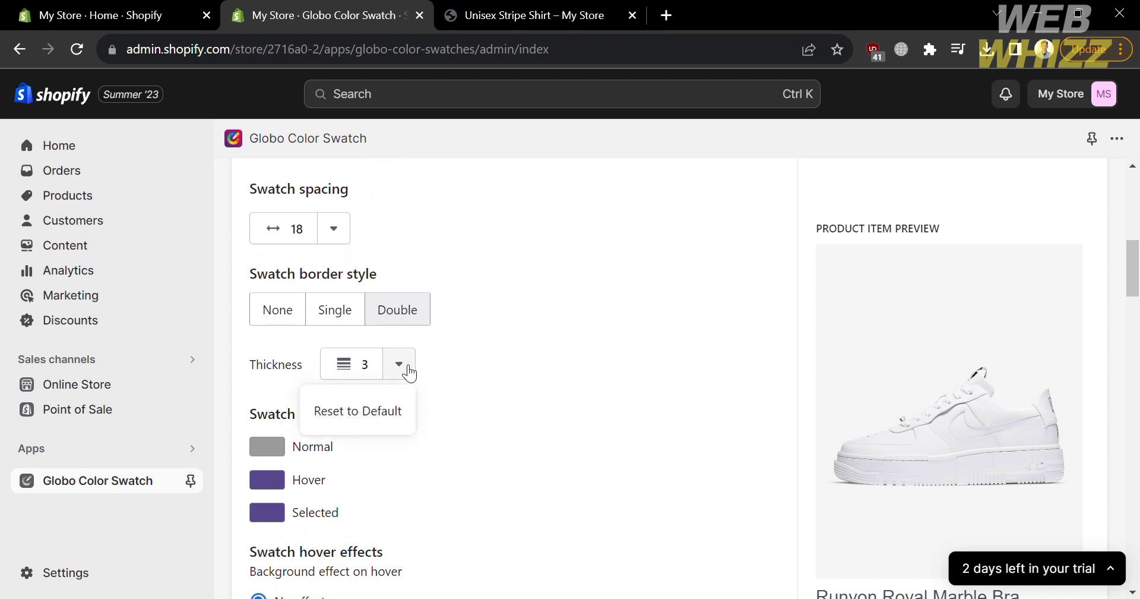
pyautogui.click(353, 365)
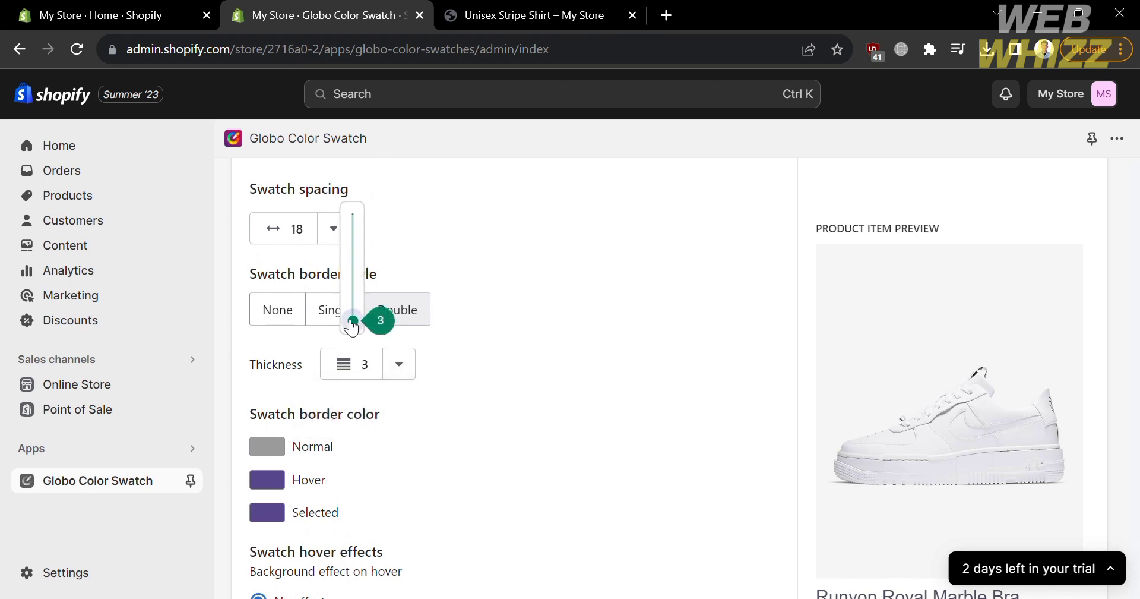
pyautogui.moveTo(354, 324); pyautogui.dragTo(354, 306)
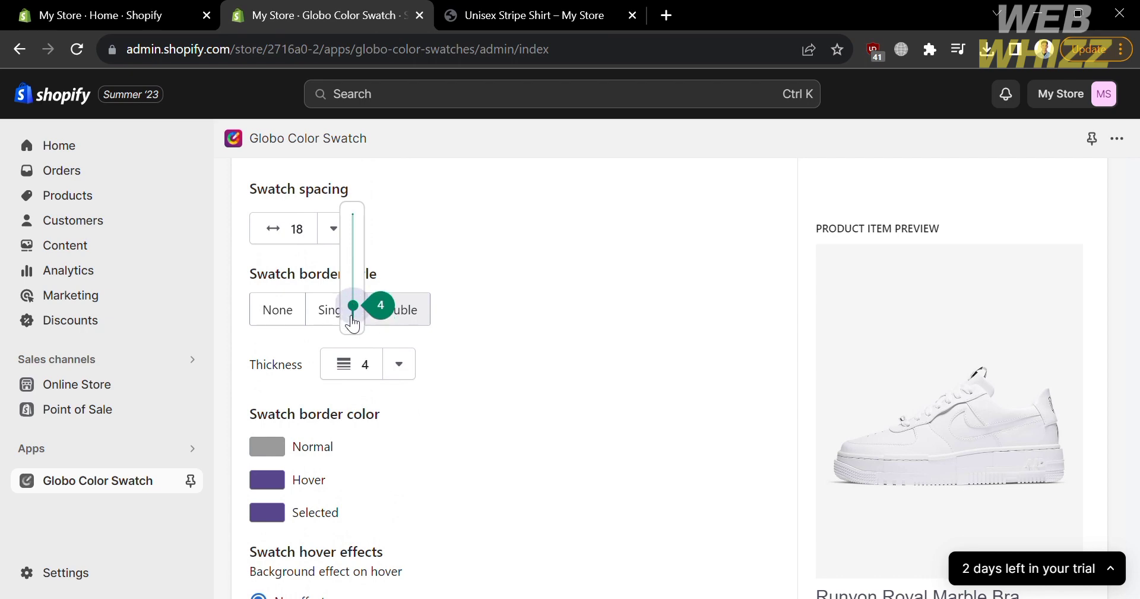
pyautogui.click(613, 449)
pyautogui.scroll(-8, 612, 449)
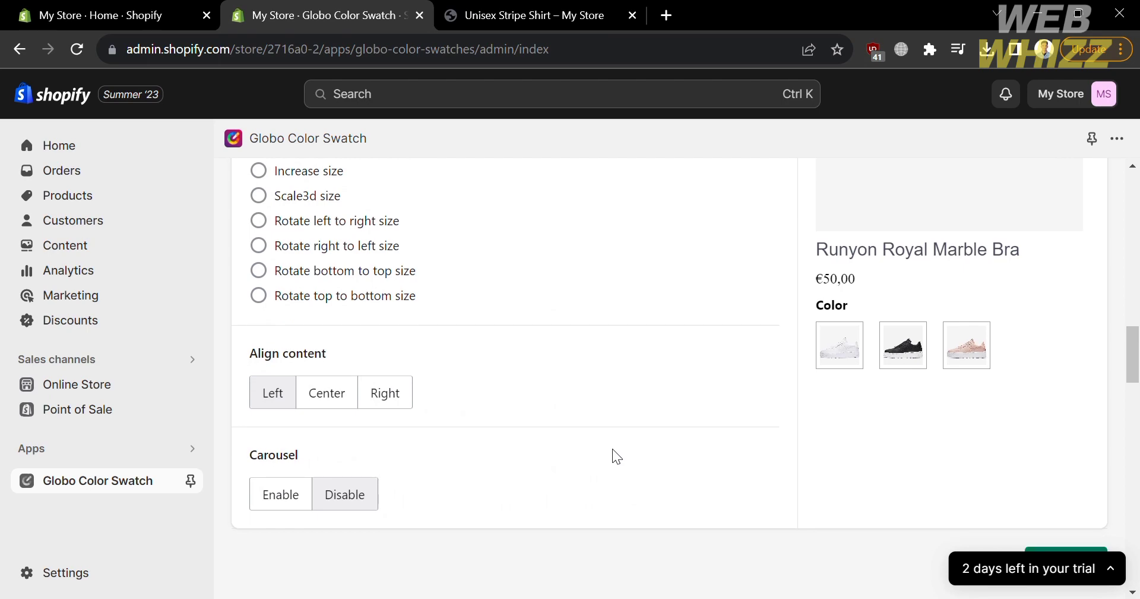
pyautogui.scroll(7, 666, 316)
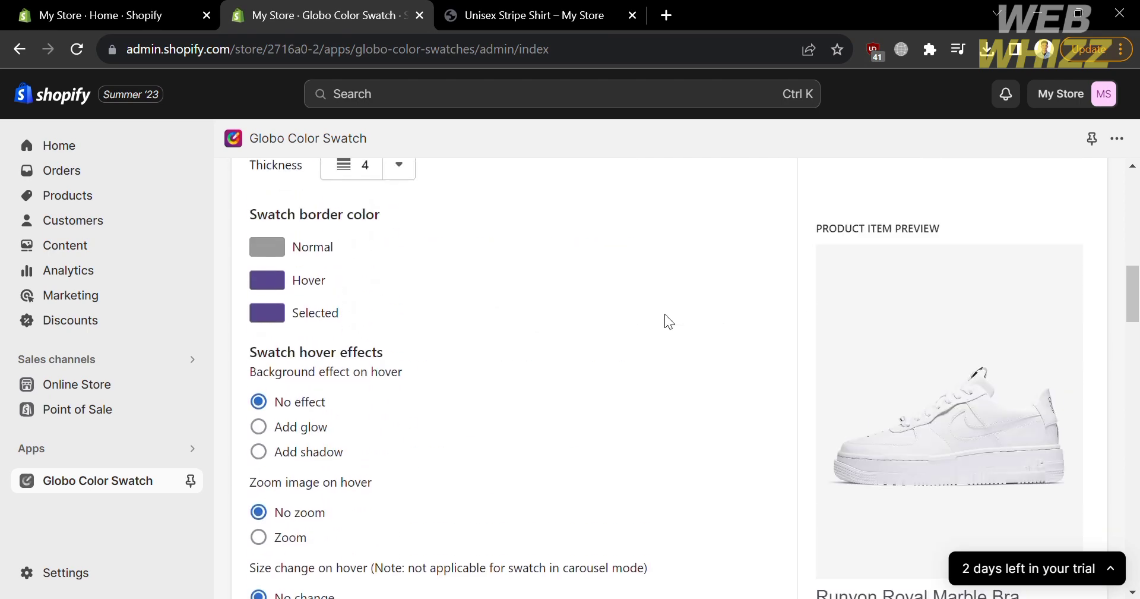
# - Turn on the Add glow and Zoom swatch hover effects
pyautogui.scroll(2, 664, 315)
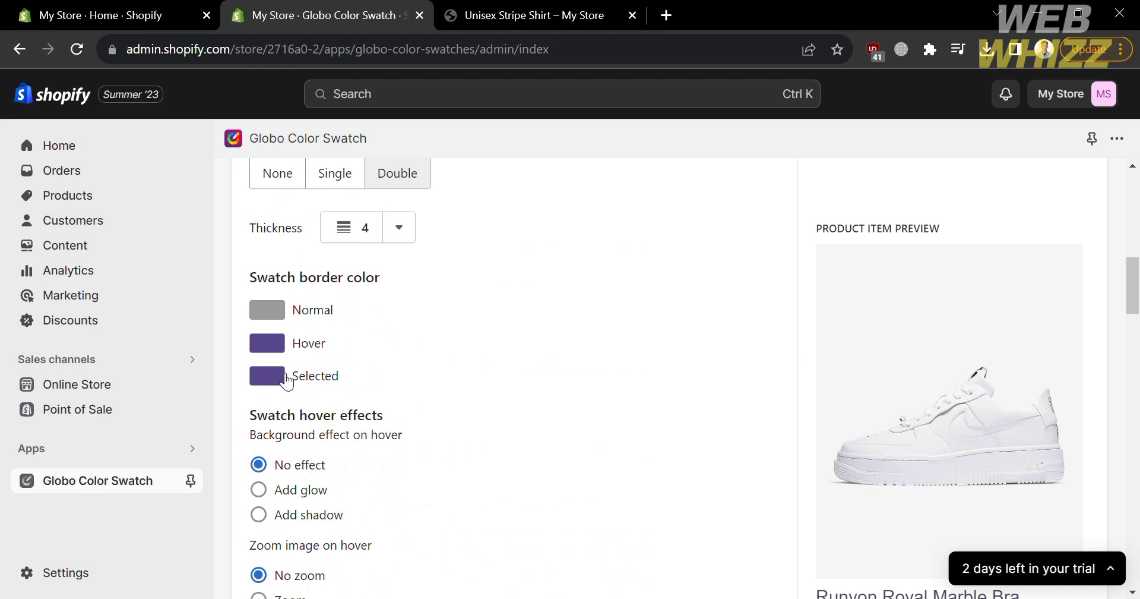
pyautogui.scroll(-6, 330, 483)
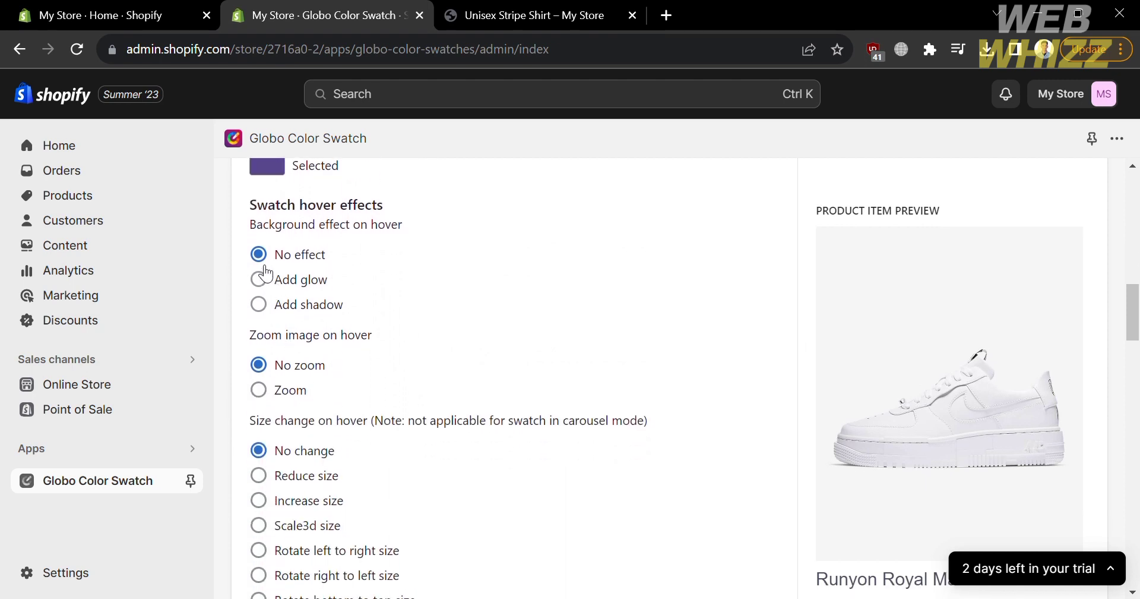
pyautogui.click(262, 280)
pyautogui.scroll(-10, 676, 358)
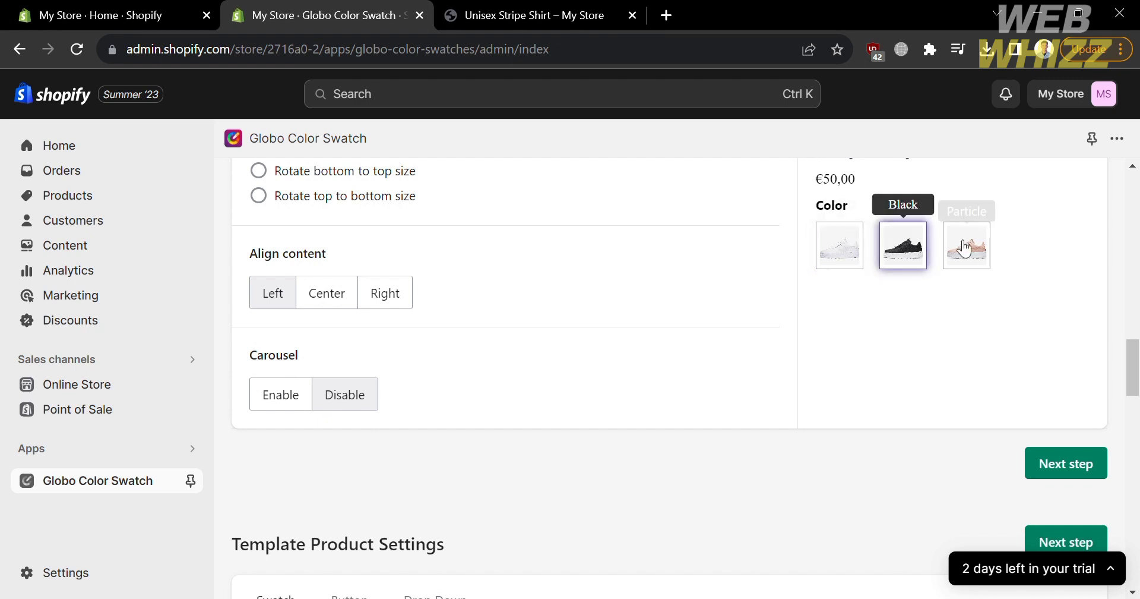
pyautogui.scroll(8, 629, 356)
pyautogui.scroll(-2, 628, 356)
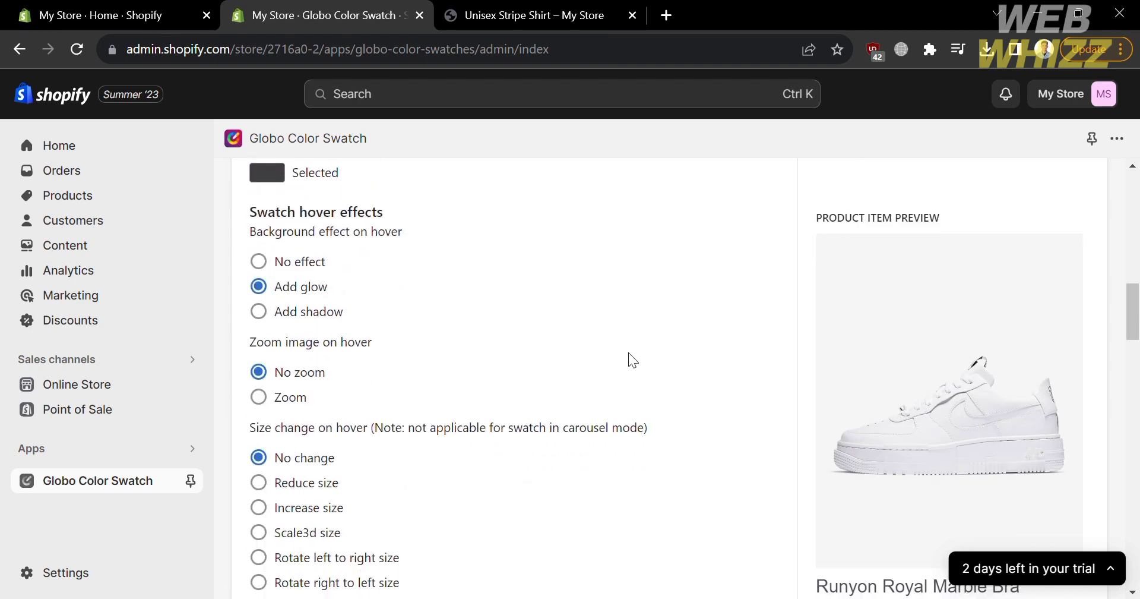
pyautogui.scroll(-2, 383, 483)
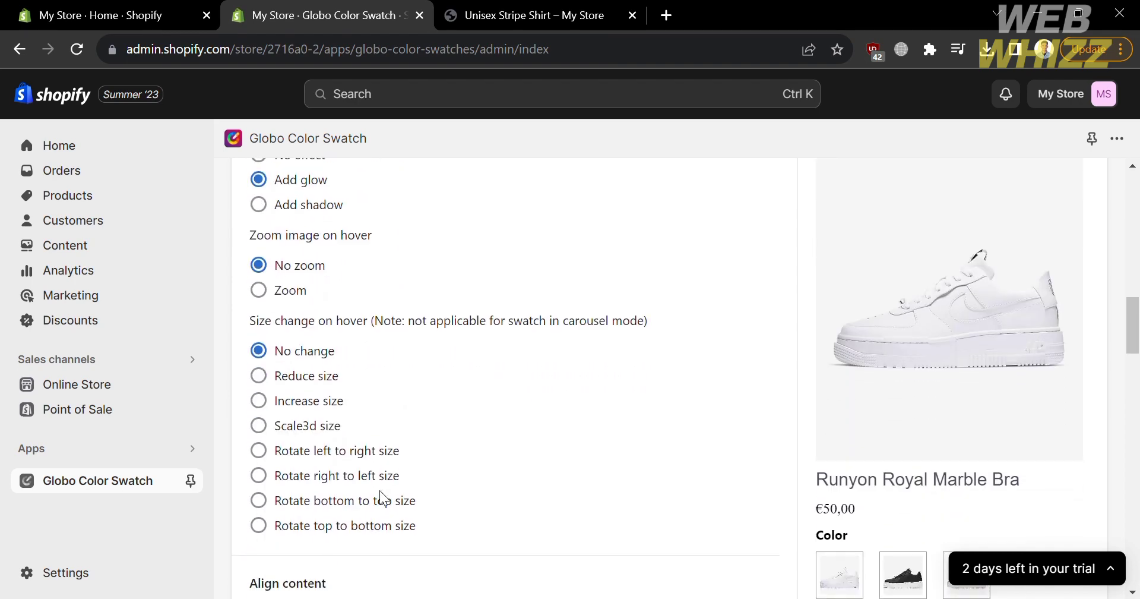
pyautogui.click(267, 301)
pyautogui.scroll(-6, 693, 440)
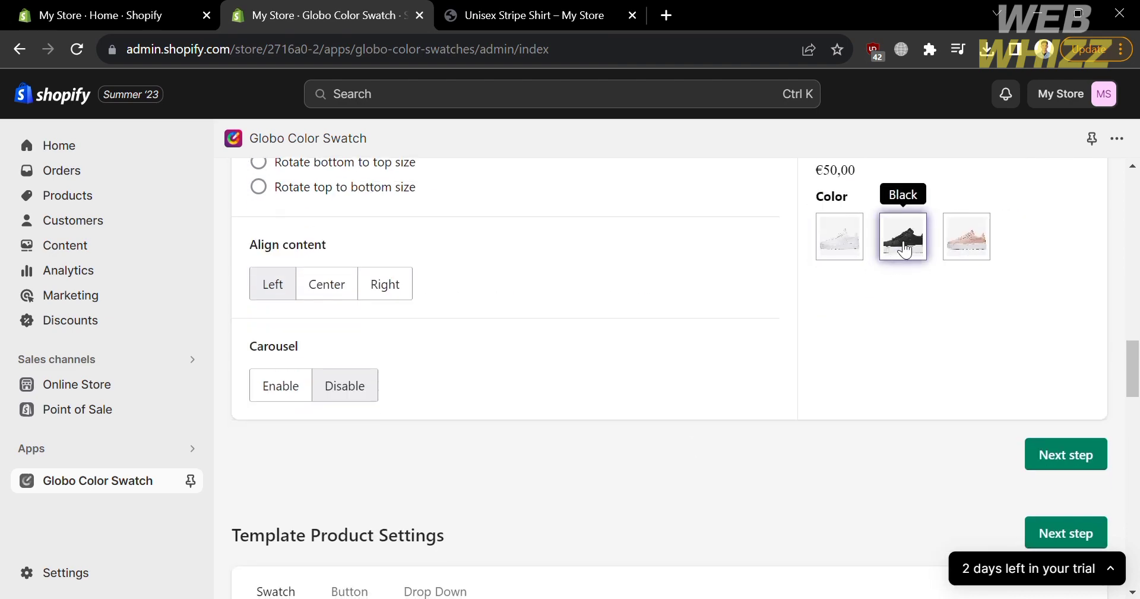
pyautogui.scroll(2, 701, 291)
pyautogui.scroll(5, 696, 291)
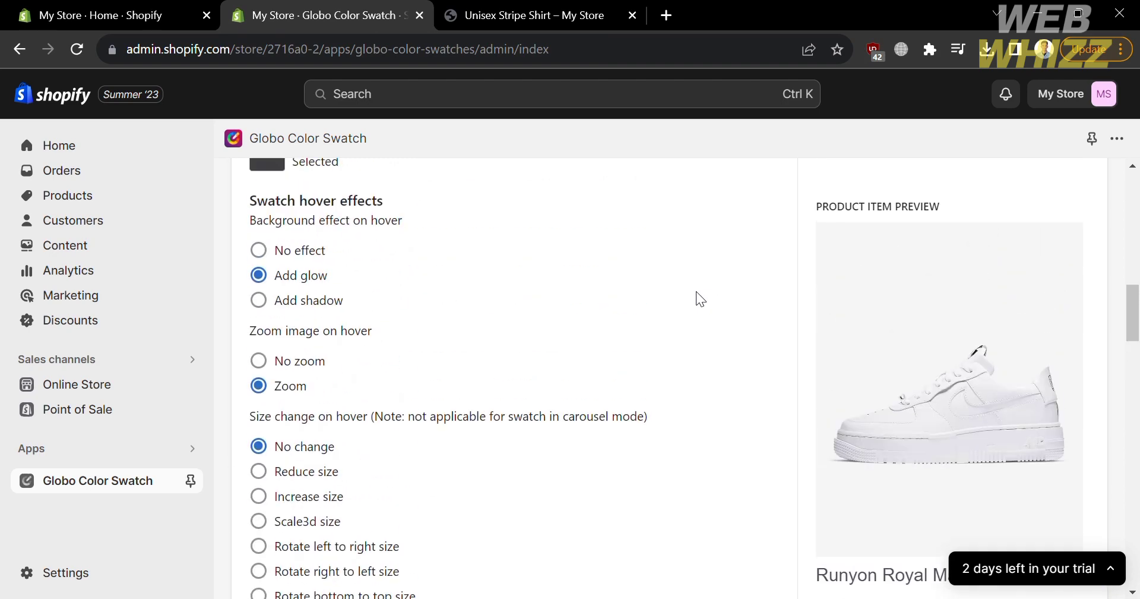
# - Align the swatch content to Center and keep the carousel Disabled
pyautogui.scroll(-8, 697, 291)
pyautogui.click(341, 267)
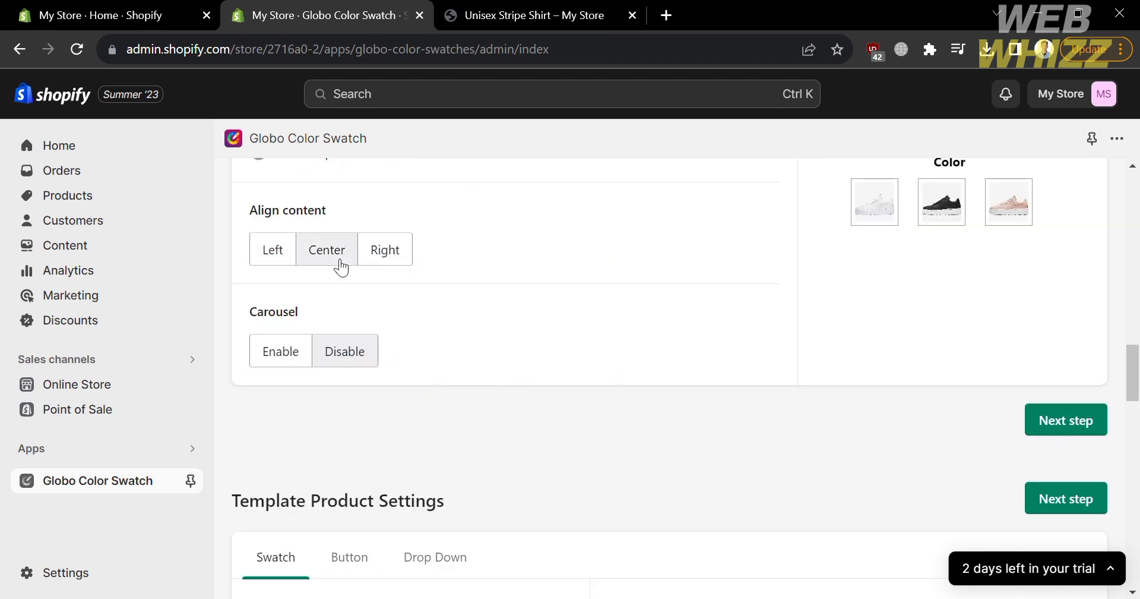
pyautogui.click(387, 253)
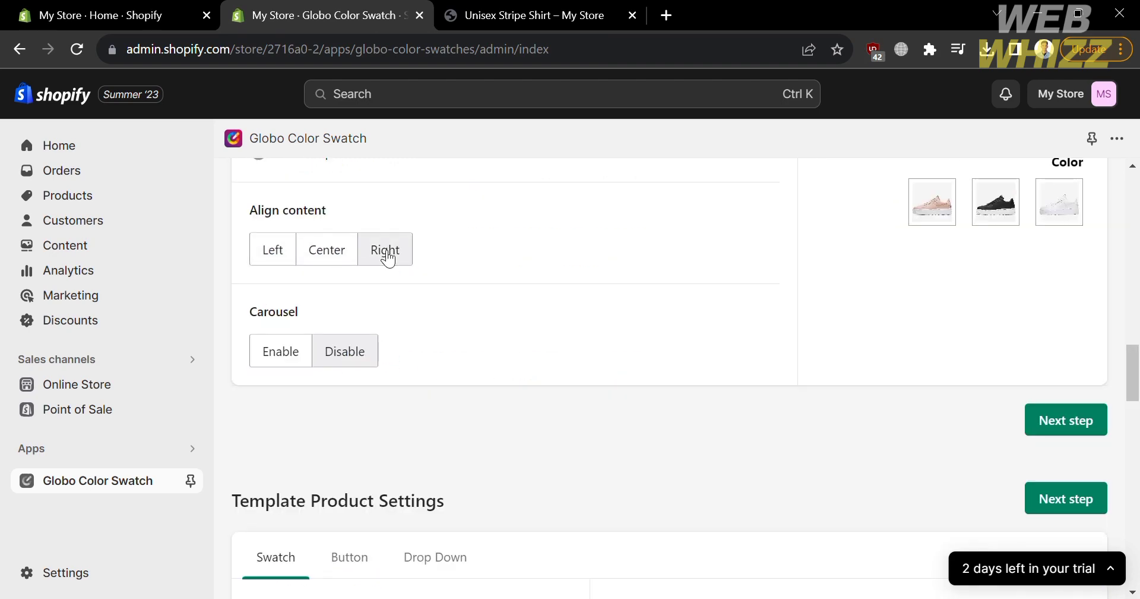
pyautogui.click(340, 255)
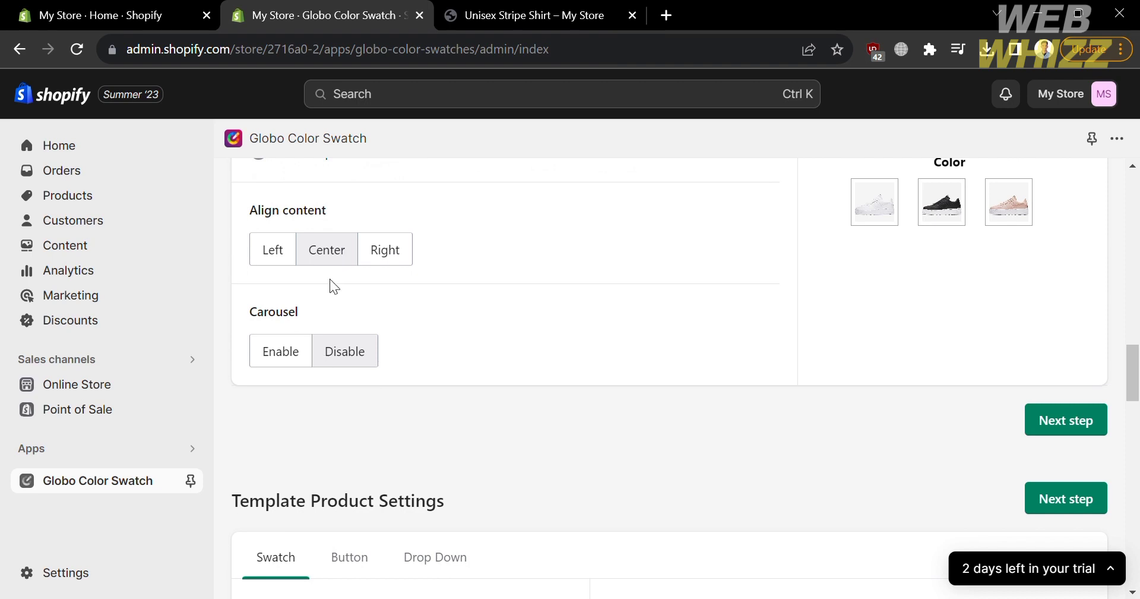
pyautogui.click(297, 368)
pyautogui.click(357, 364)
pyautogui.scroll(3, 624, 331)
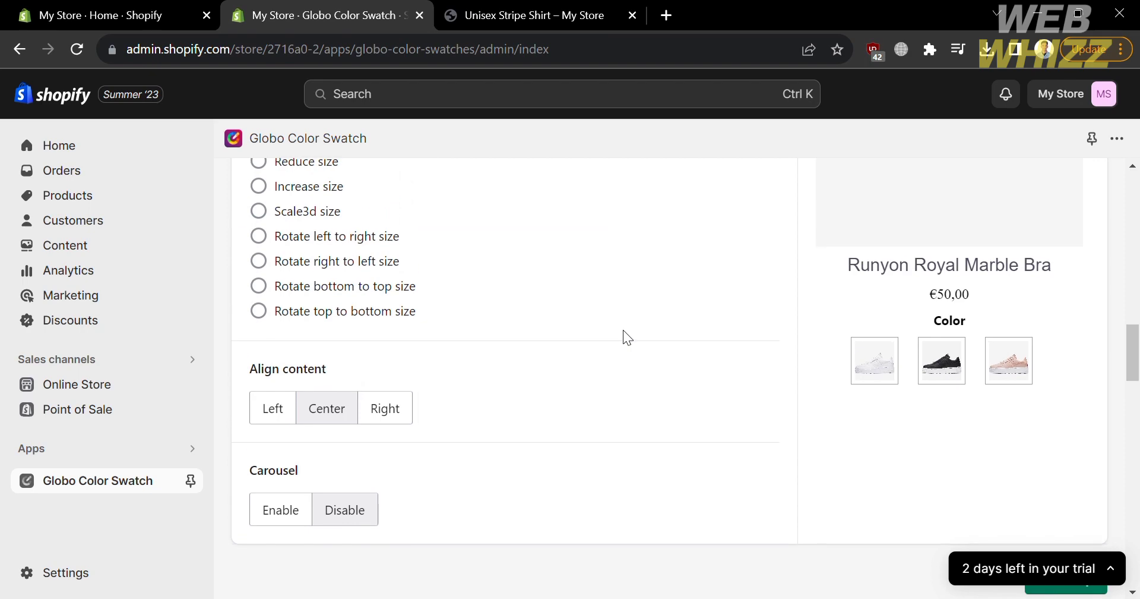
pyautogui.click(288, 515)
pyautogui.click(345, 511)
pyautogui.scroll(10, 603, 422)
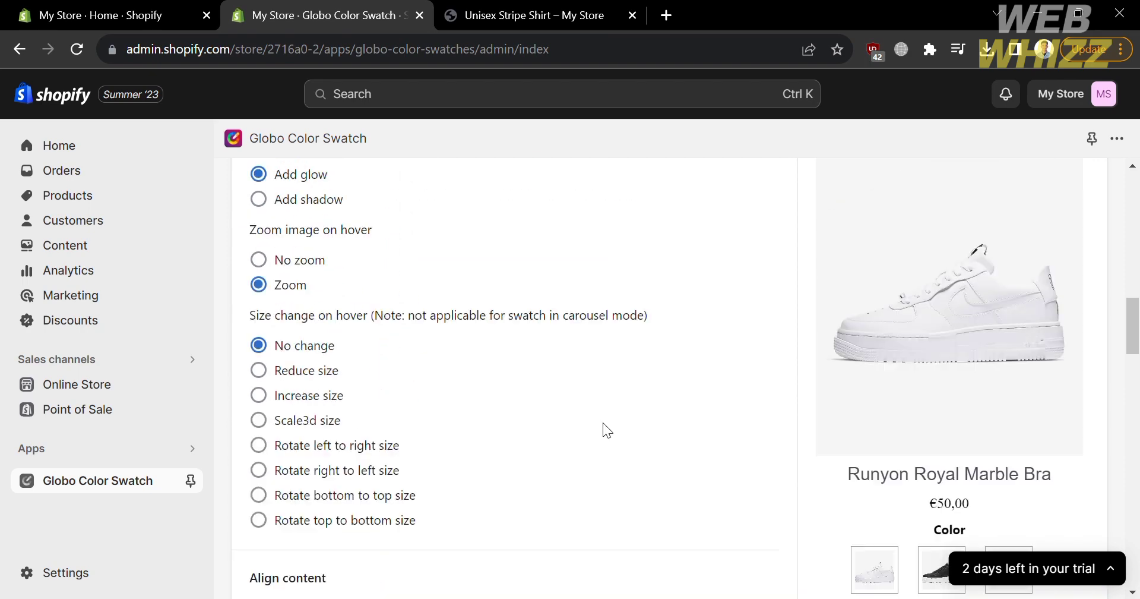
pyautogui.scroll(-1, 468, 293)
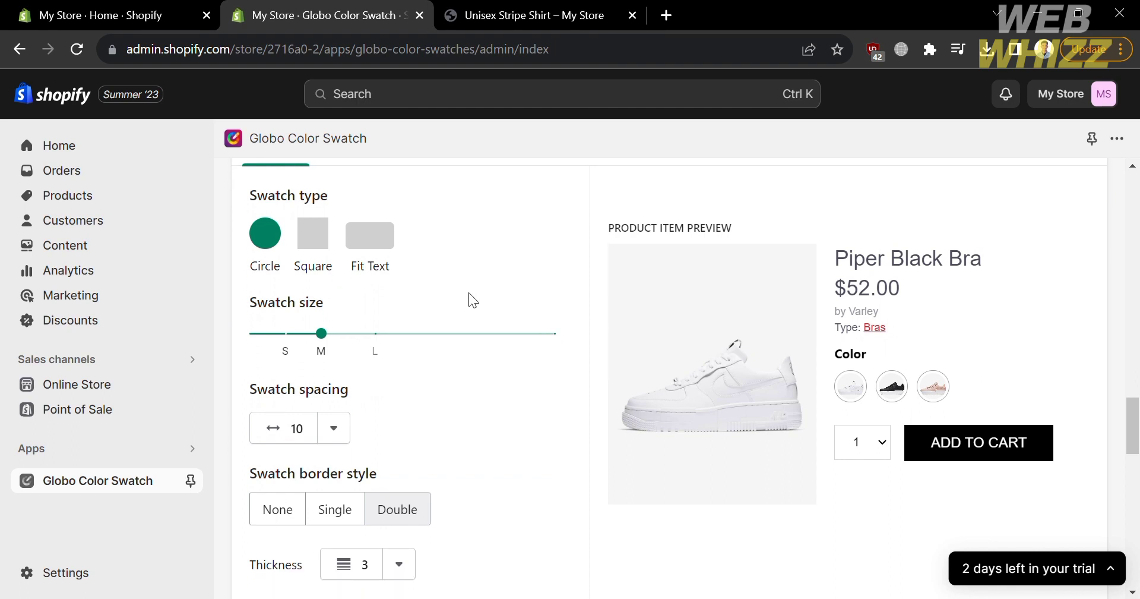
pyautogui.click(315, 233)
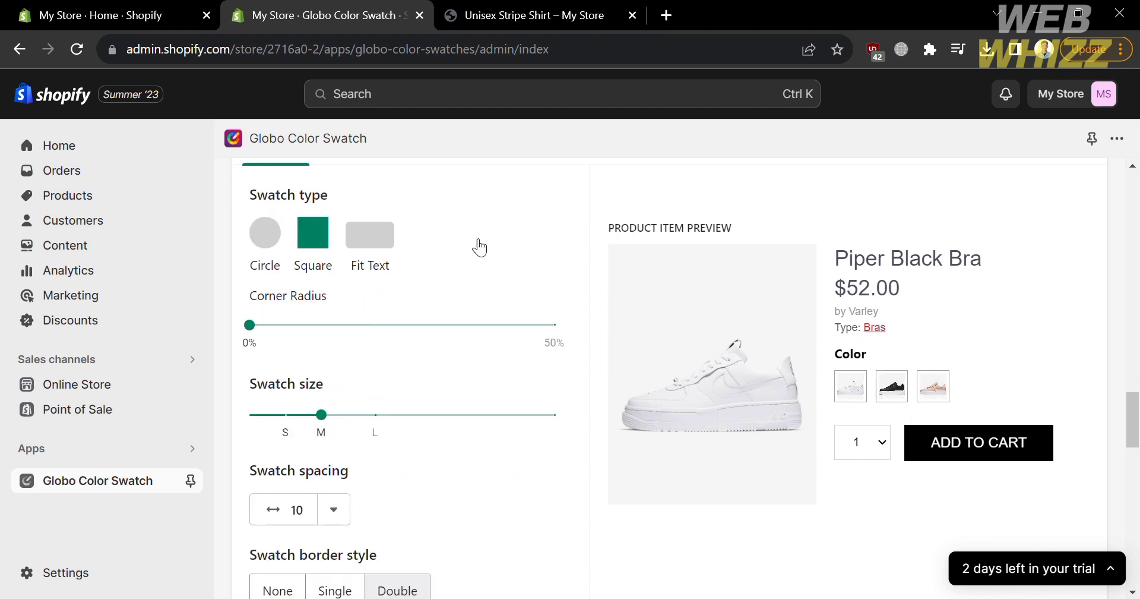
pyautogui.scroll(2, 525, 298)
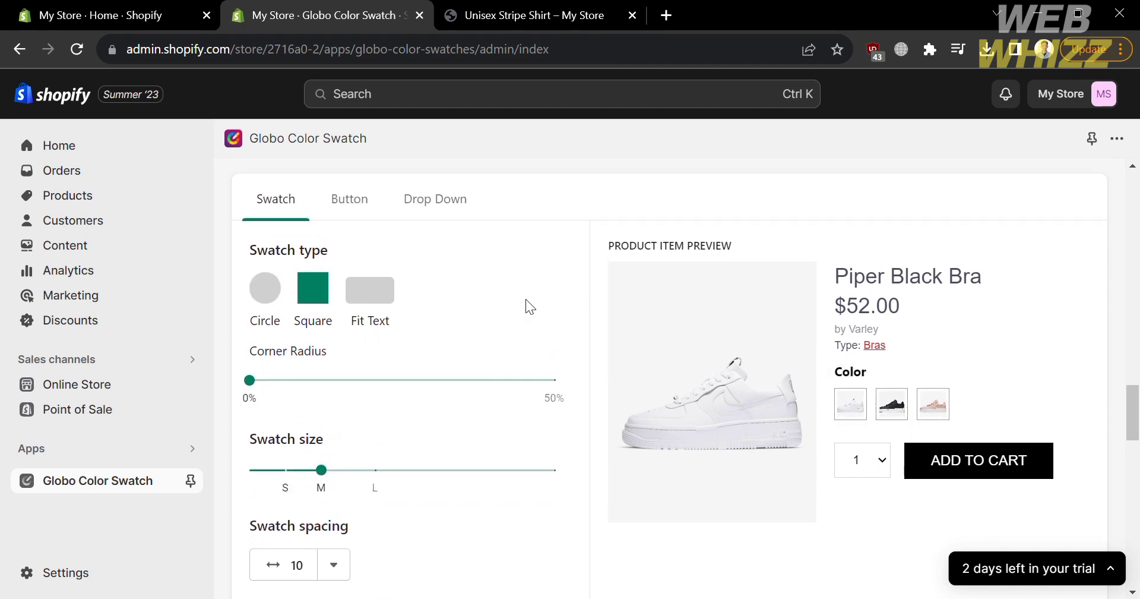
pyautogui.click(390, 294)
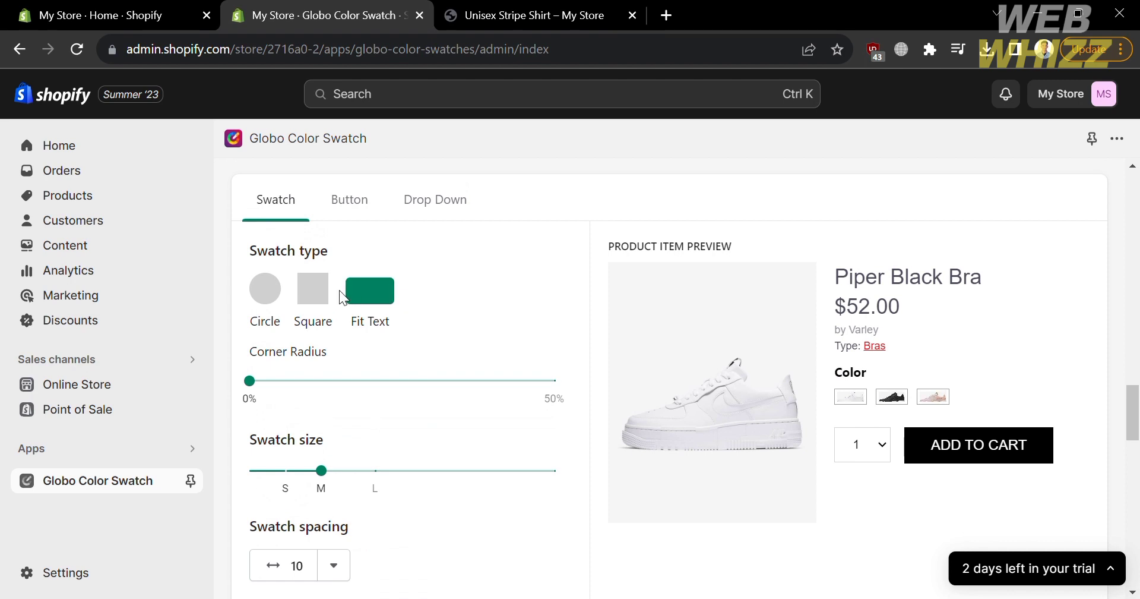
pyautogui.click(323, 299)
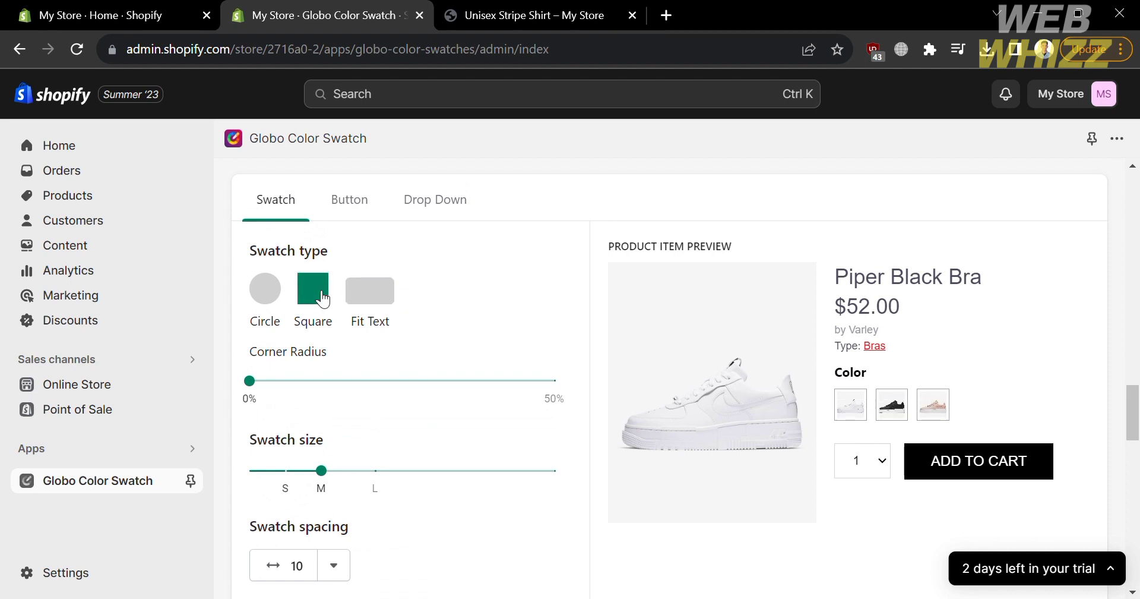
pyautogui.click(279, 301)
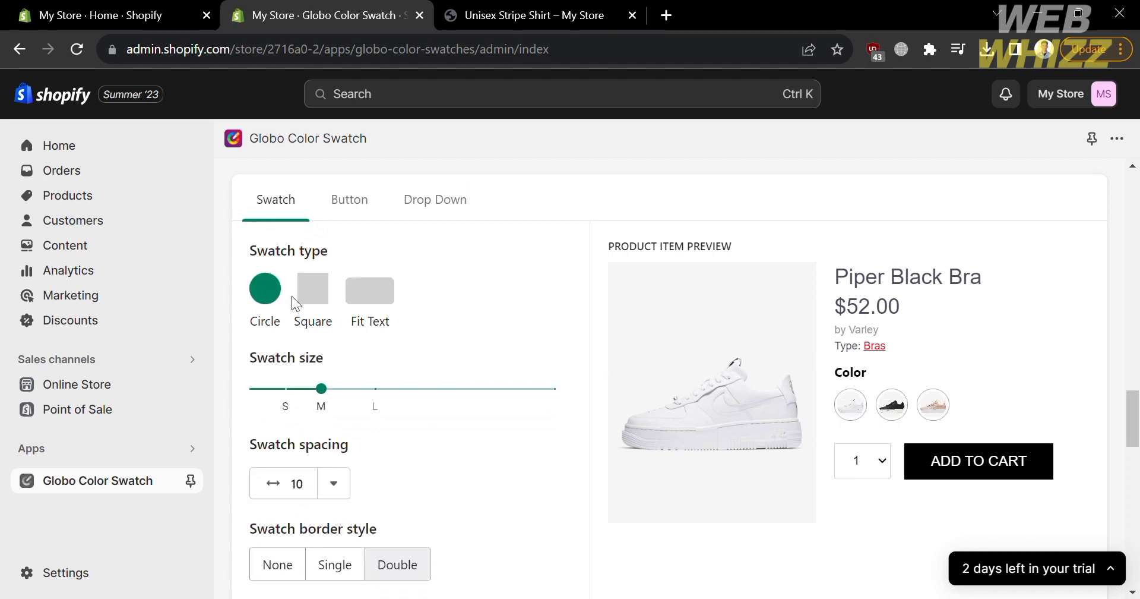
pyautogui.click(308, 299)
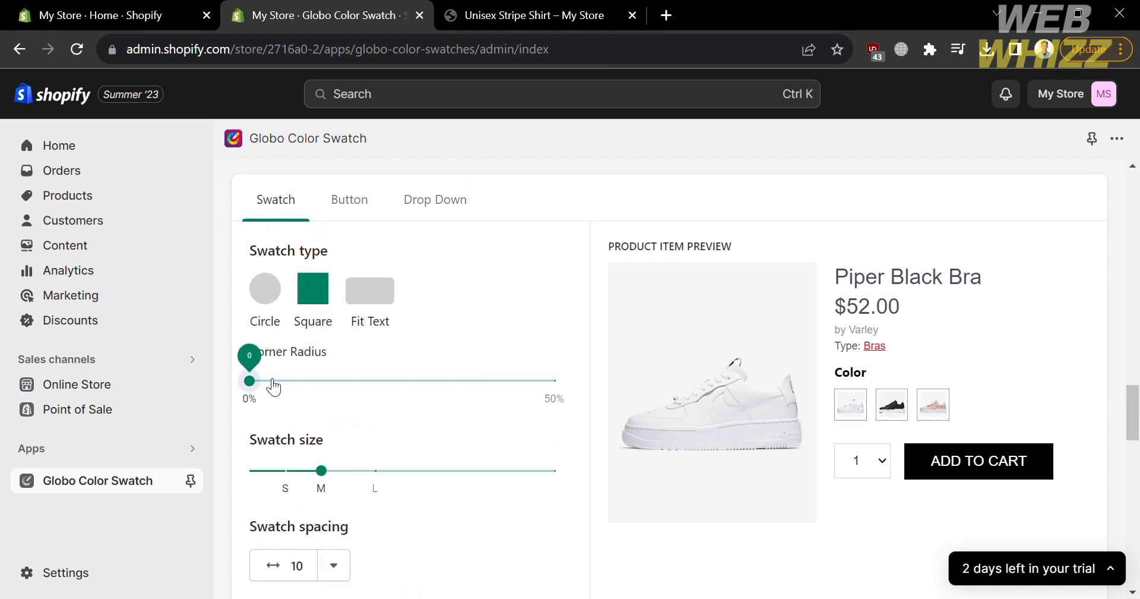
pyautogui.moveTo(262, 386); pyautogui.dragTo(237, 443)
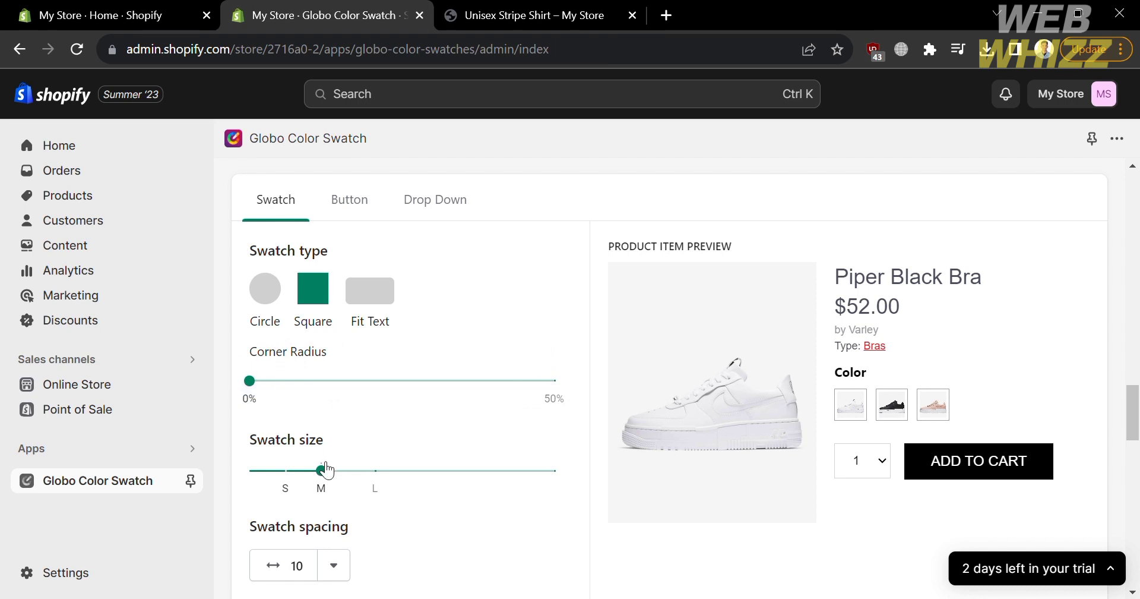
pyautogui.moveTo(322, 469); pyautogui.dragTo(437, 484)
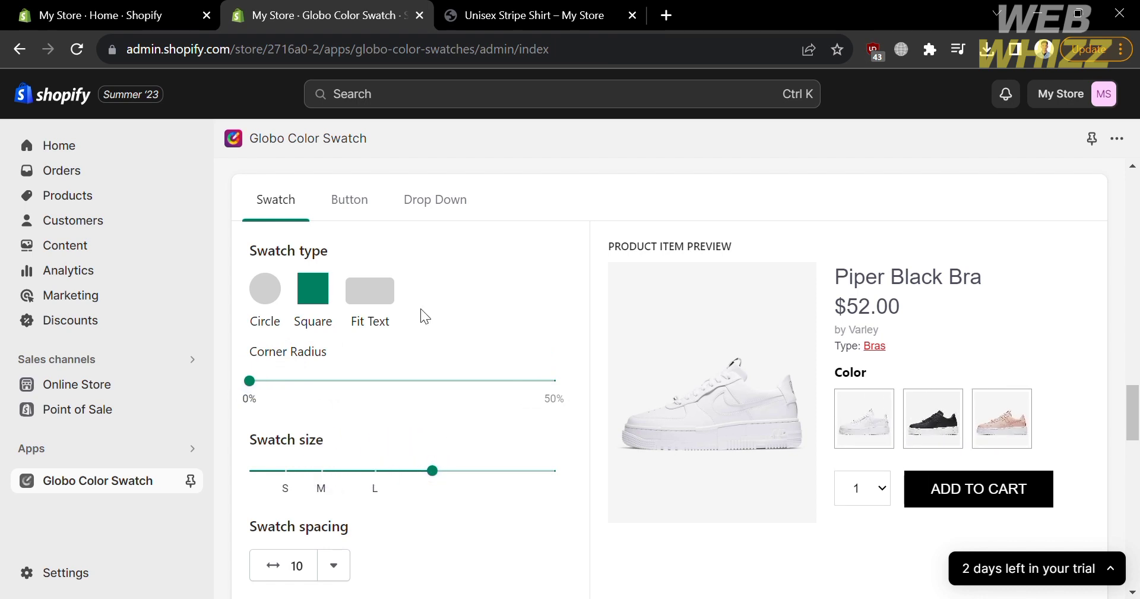
pyautogui.scroll(-2, 402, 469)
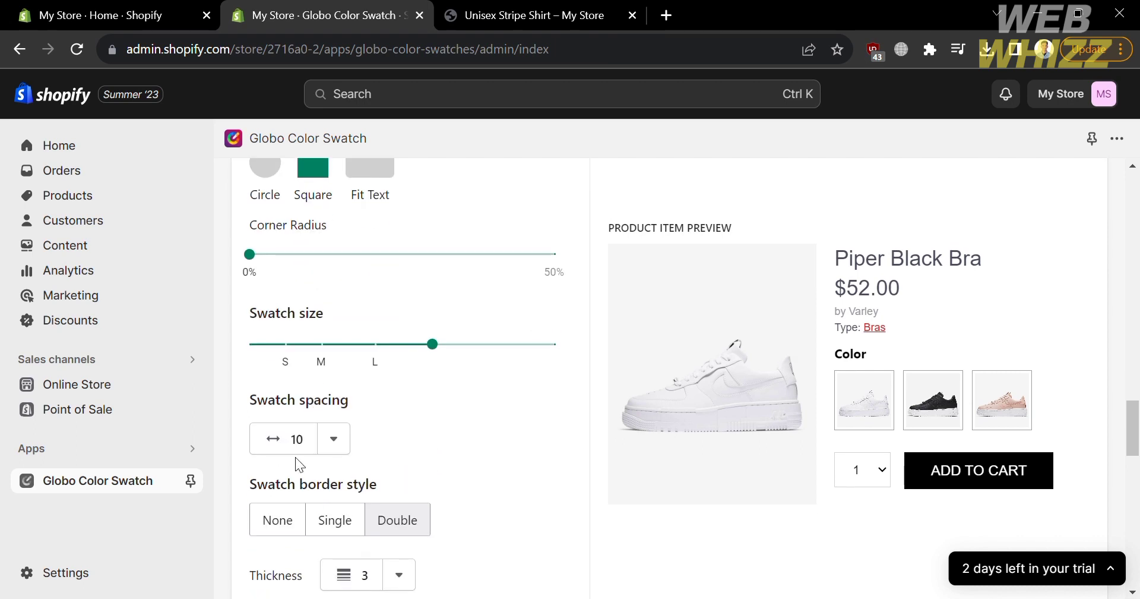
pyautogui.scroll(-5, 309, 446)
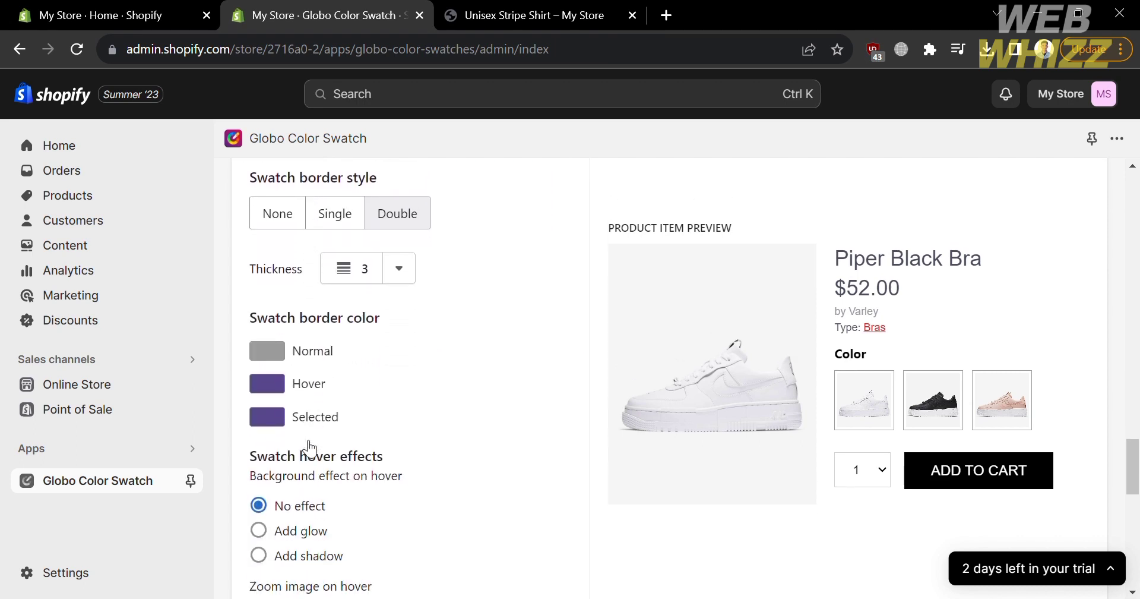
pyautogui.scroll(-5, 308, 447)
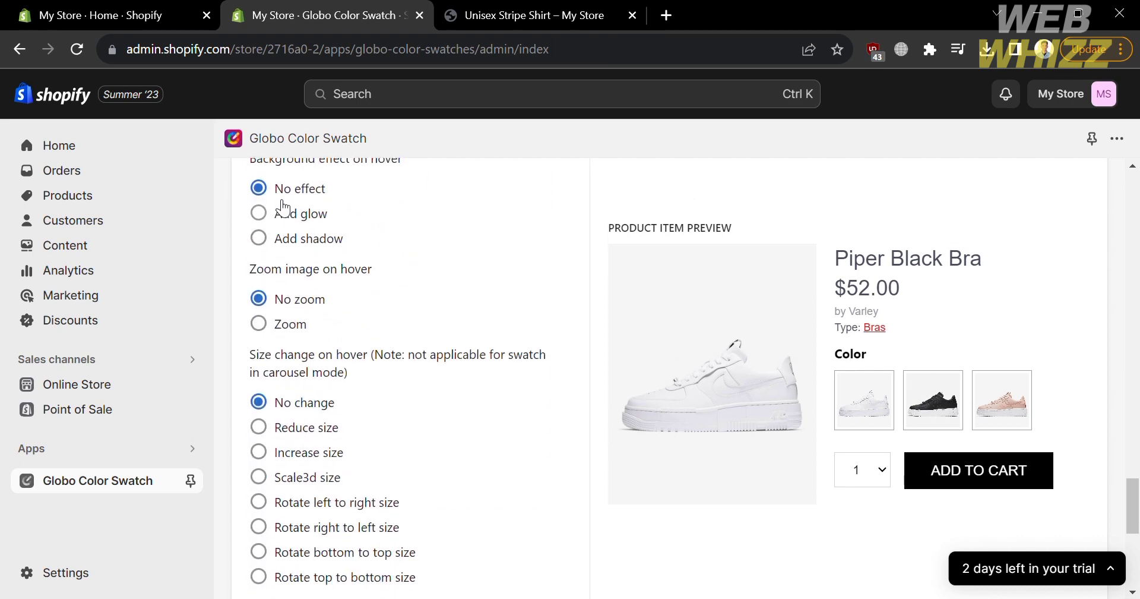
pyautogui.scroll(-6, 333, 517)
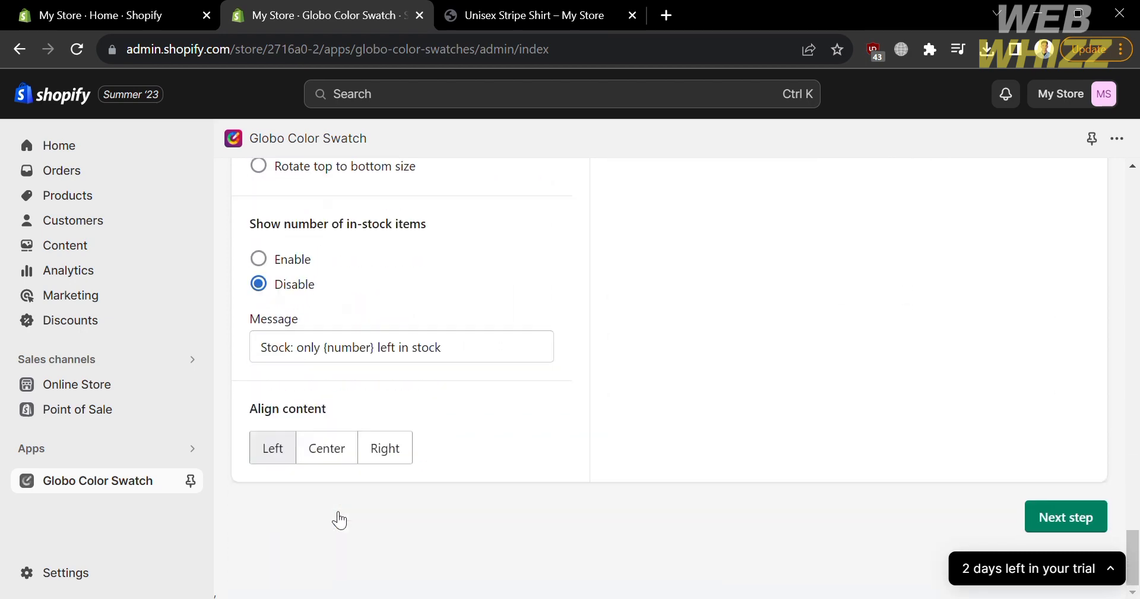
pyautogui.scroll(20, 340, 521)
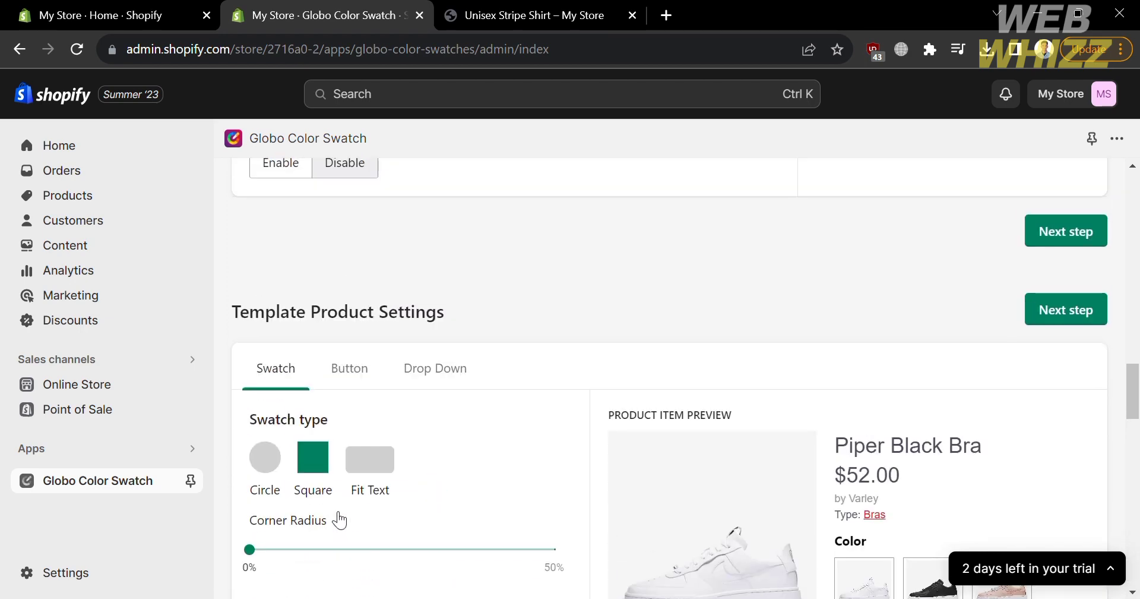
# - Continue past Template Product Settings, review the General Settings, and move on to Theme Integrate
pyautogui.click(1089, 230)
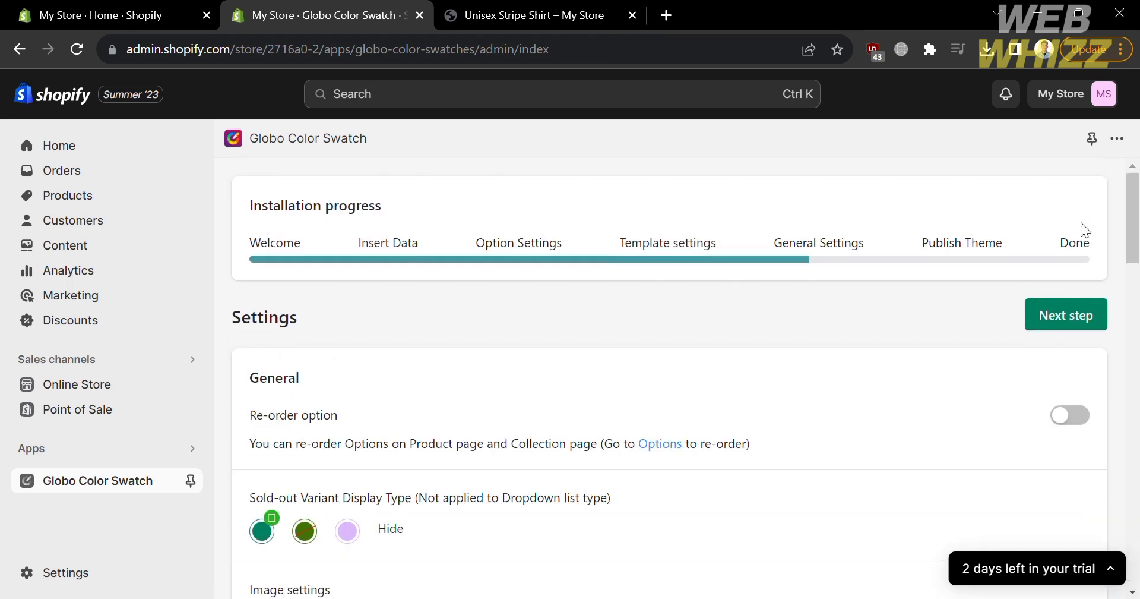
pyautogui.scroll(-3, 689, 303)
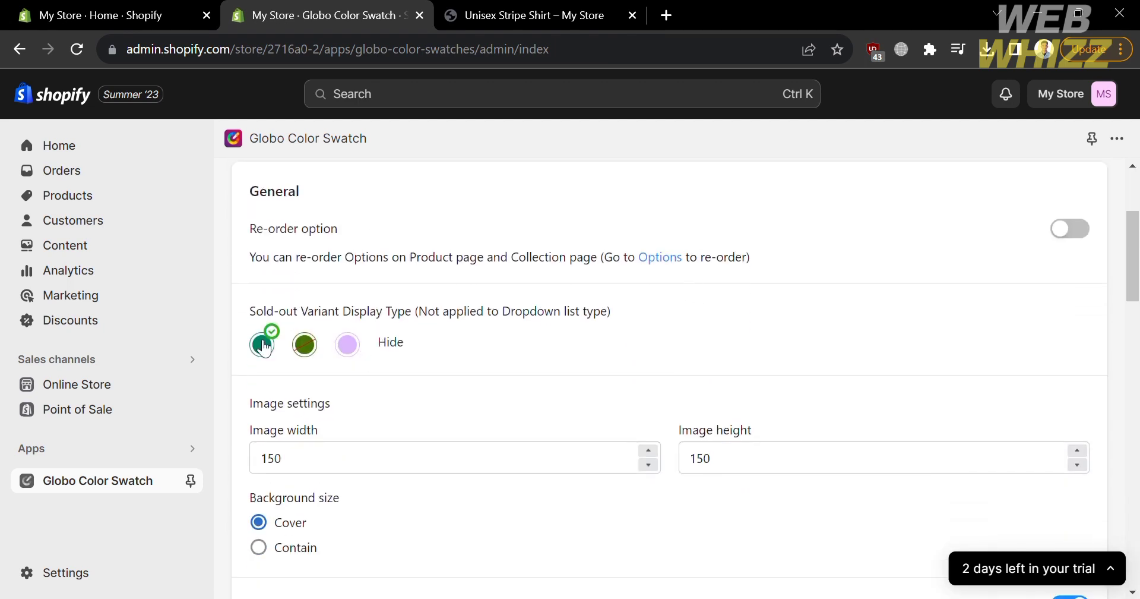
pyautogui.scroll(-3, 381, 406)
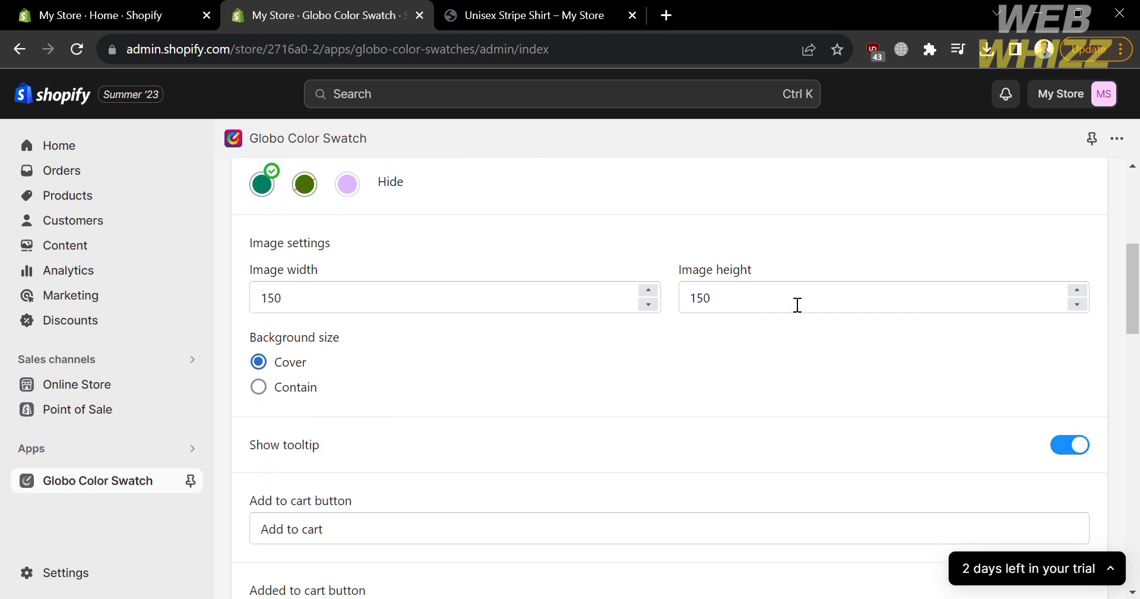
pyautogui.scroll(-4, 327, 436)
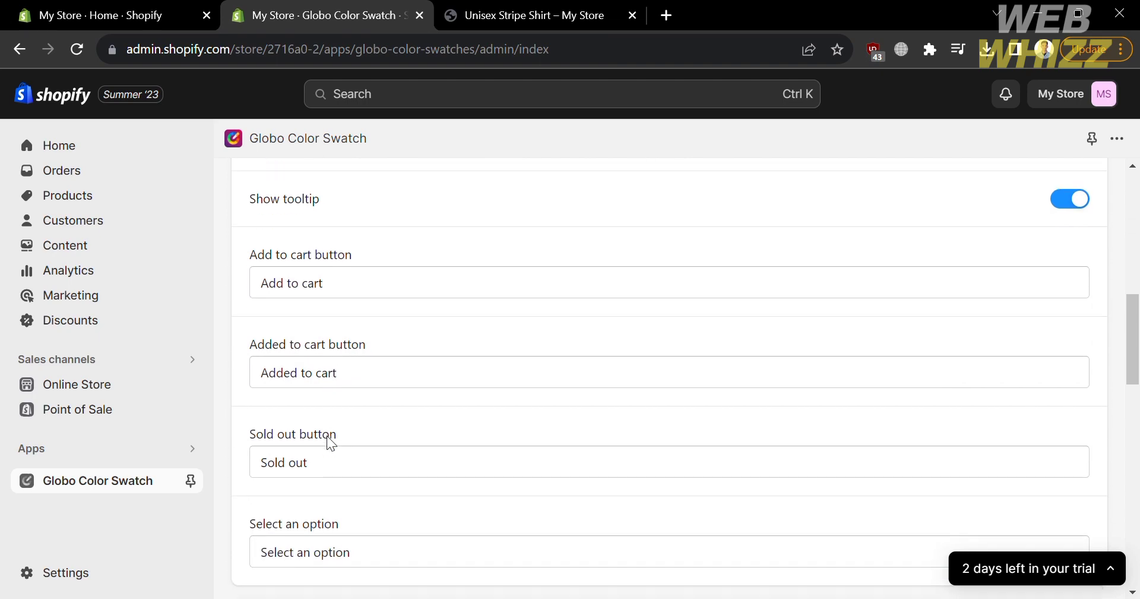
pyautogui.scroll(-2, 377, 285)
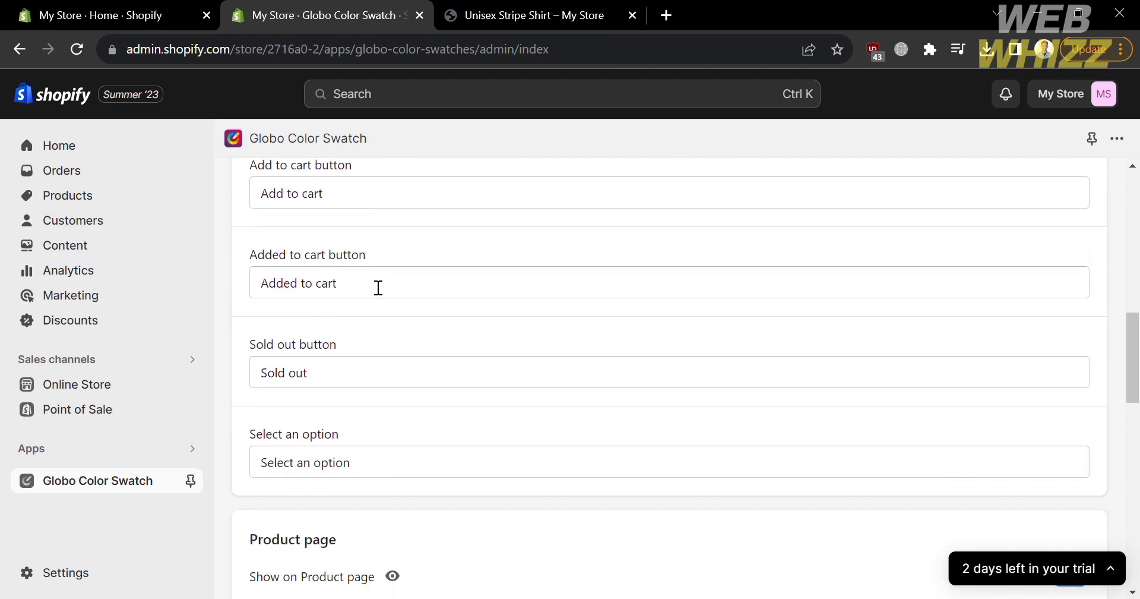
pyautogui.scroll(-8, 378, 287)
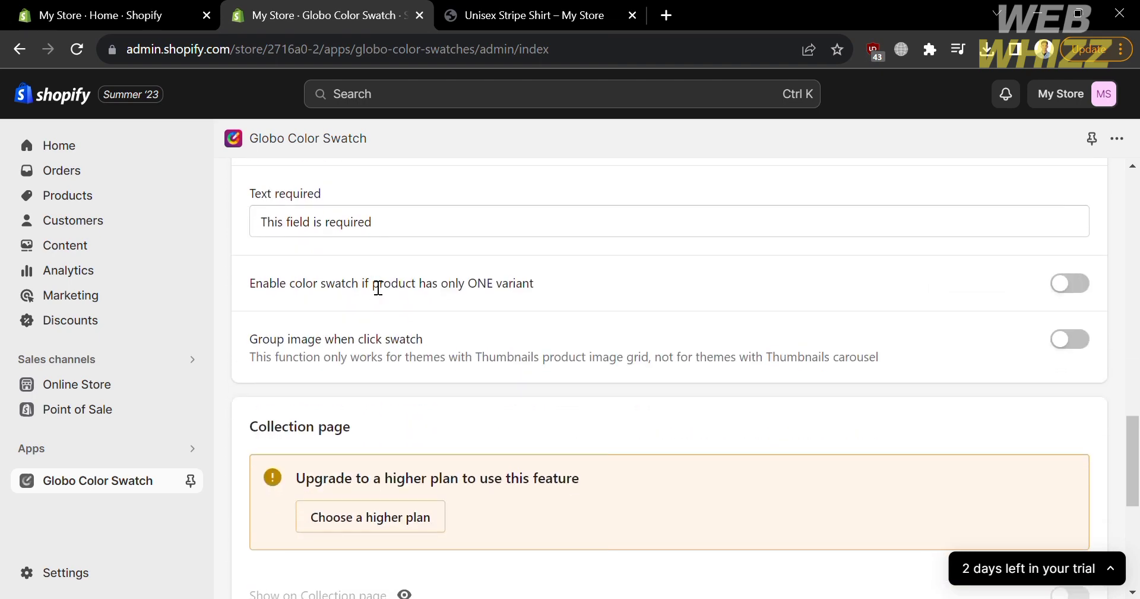
pyautogui.scroll(-3, 379, 288)
pyautogui.scroll(2, 378, 288)
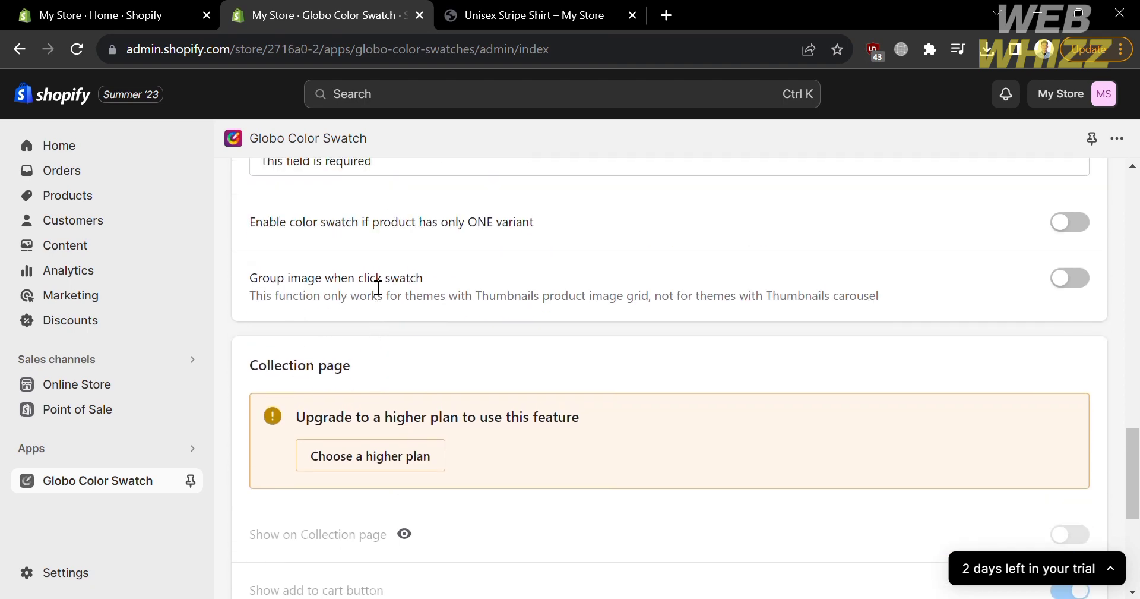
pyautogui.scroll(5, 378, 288)
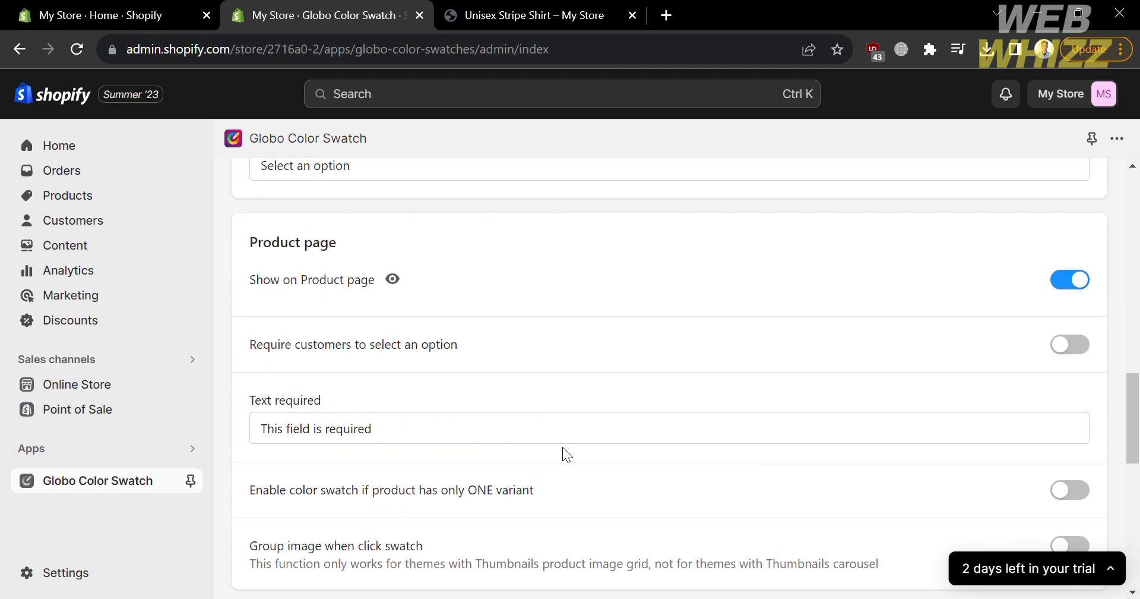
pyautogui.scroll(15, 564, 448)
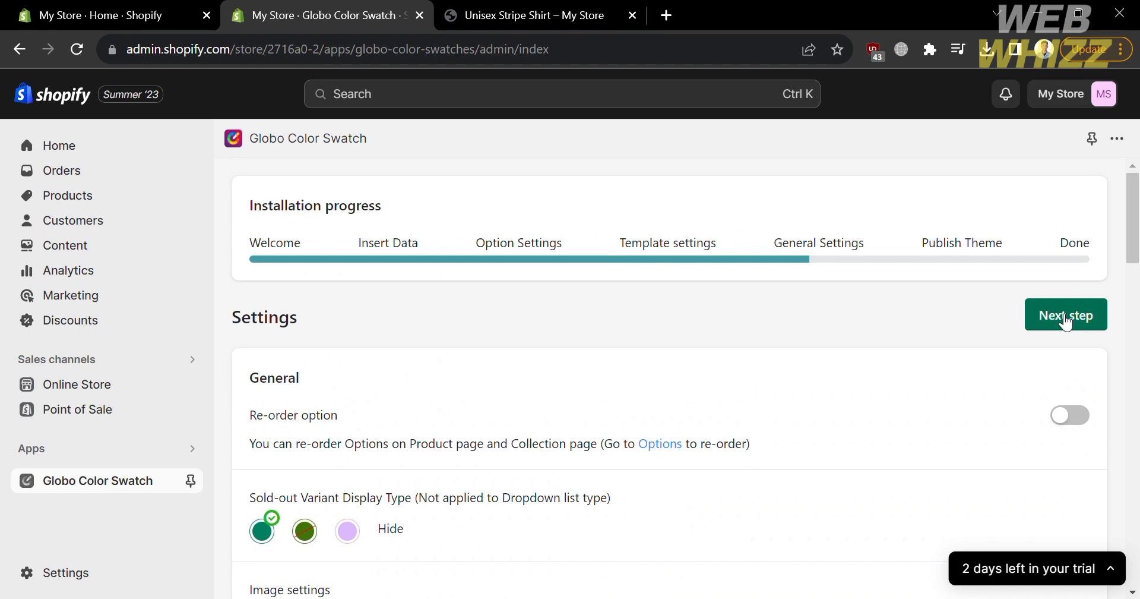
pyautogui.click(1065, 316)
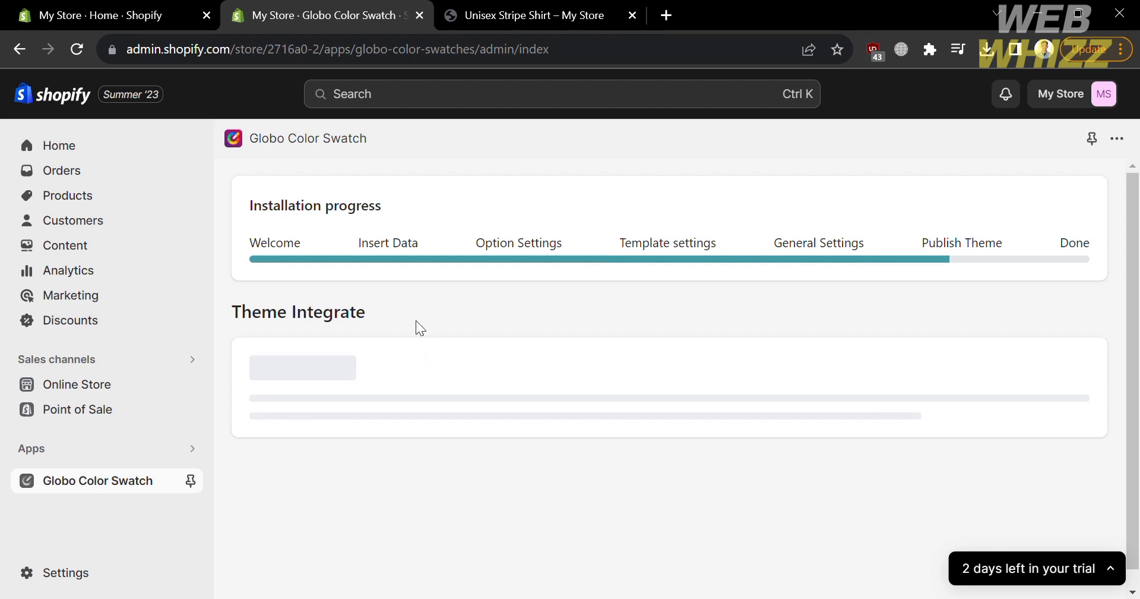
# - Open the Dawn theme editor with the Globo Color Swatch app embed enabled
pyautogui.scroll(-3, 447, 412)
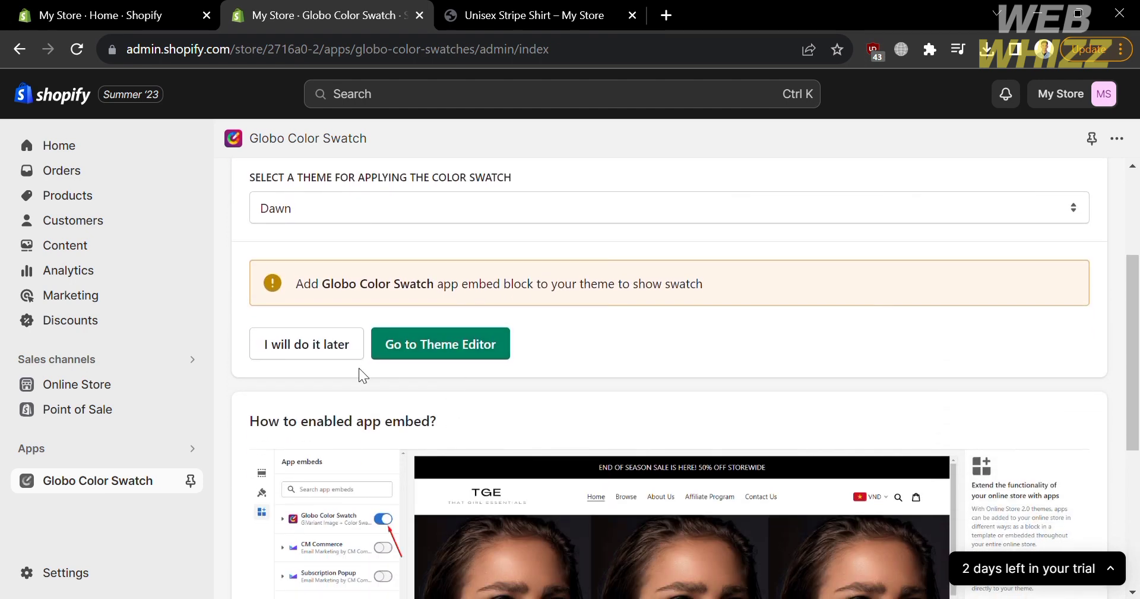
pyautogui.click(441, 344)
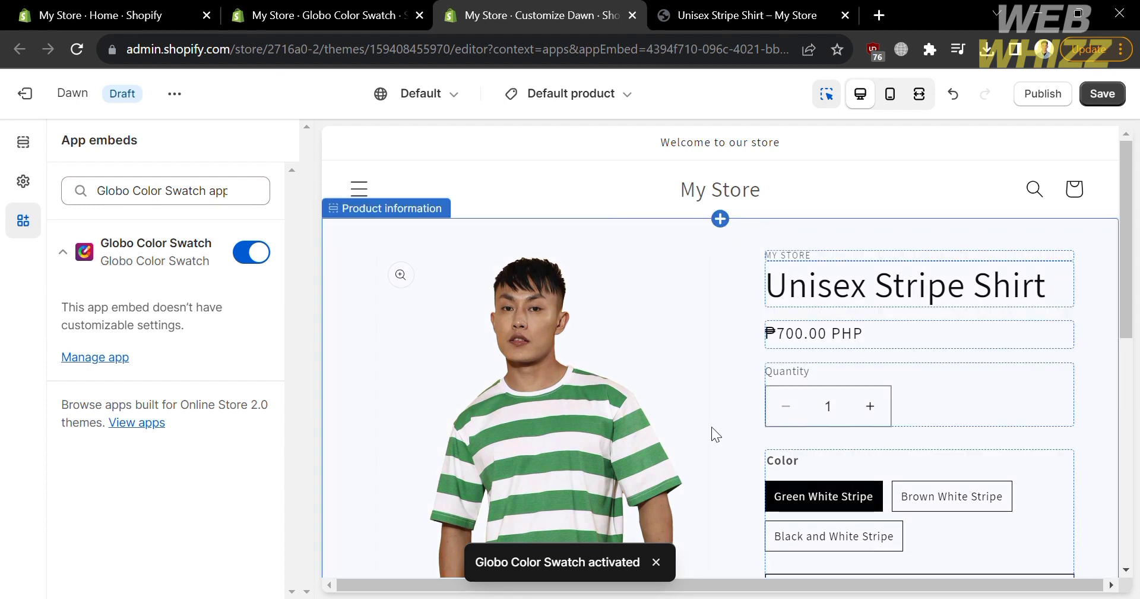
# - Check the Unisex Stripe Shirt preview's Buy buttons block, then return to the Globo Color Swatch tab
pyautogui.scroll(-1, 743, 426)
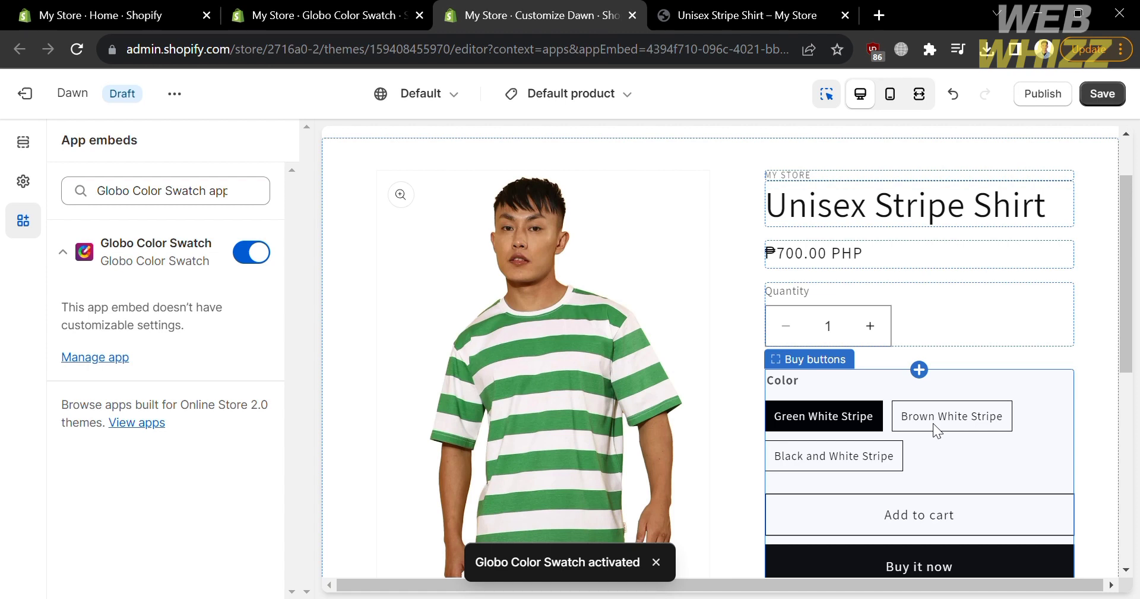
pyautogui.click(933, 423)
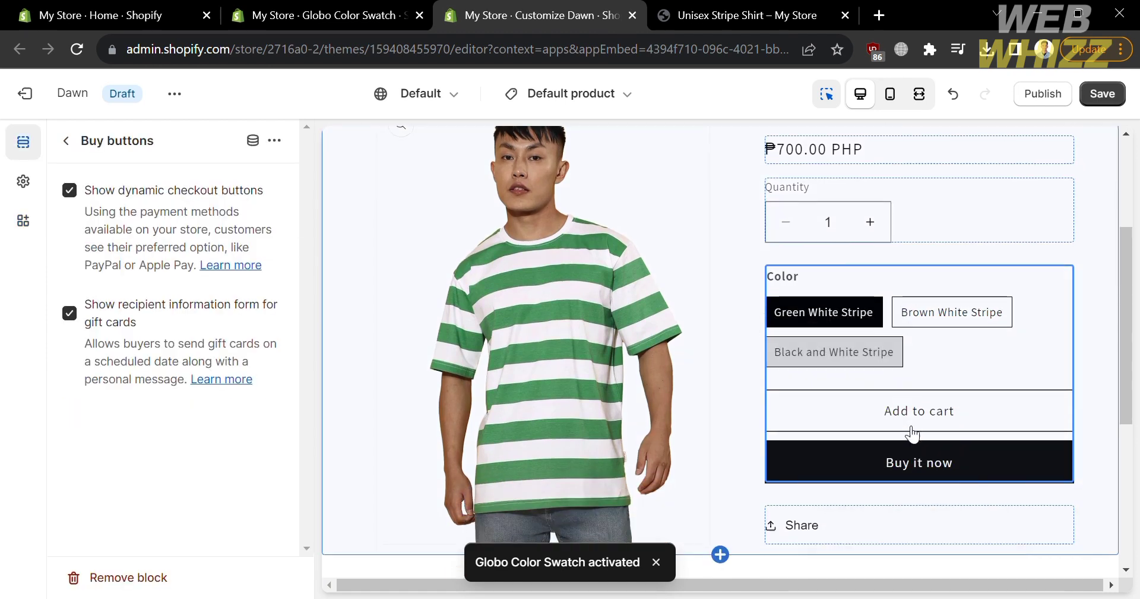
pyautogui.hotkey('ctrl', 'shift', 'Tab')
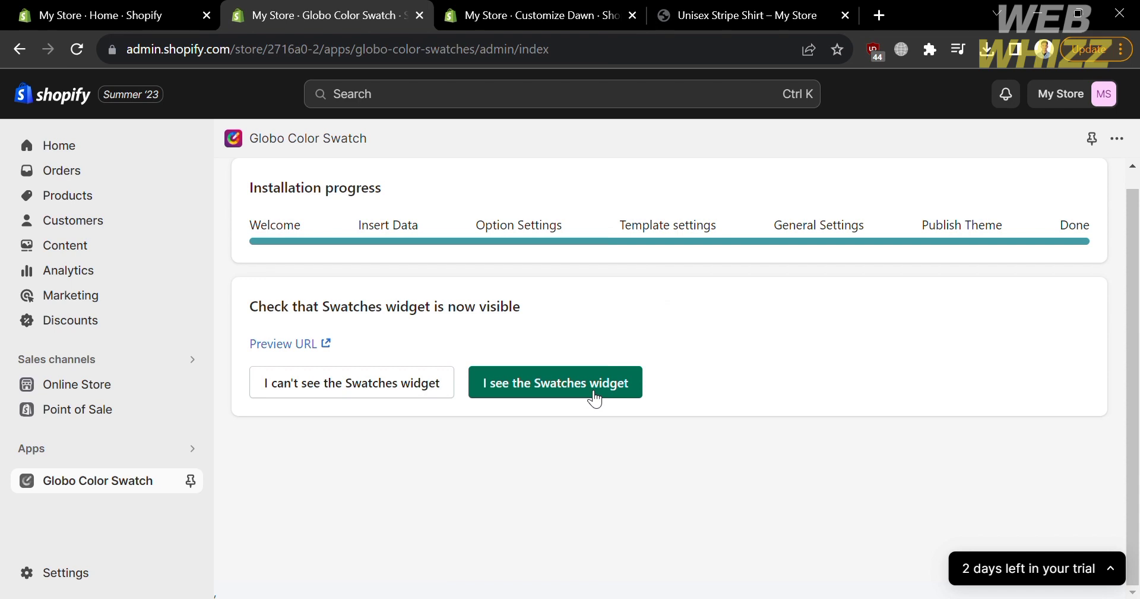
# - Confirm "I see the Swatches widget" to finish the Globo Color Swatch setup
pyautogui.click(594, 392)
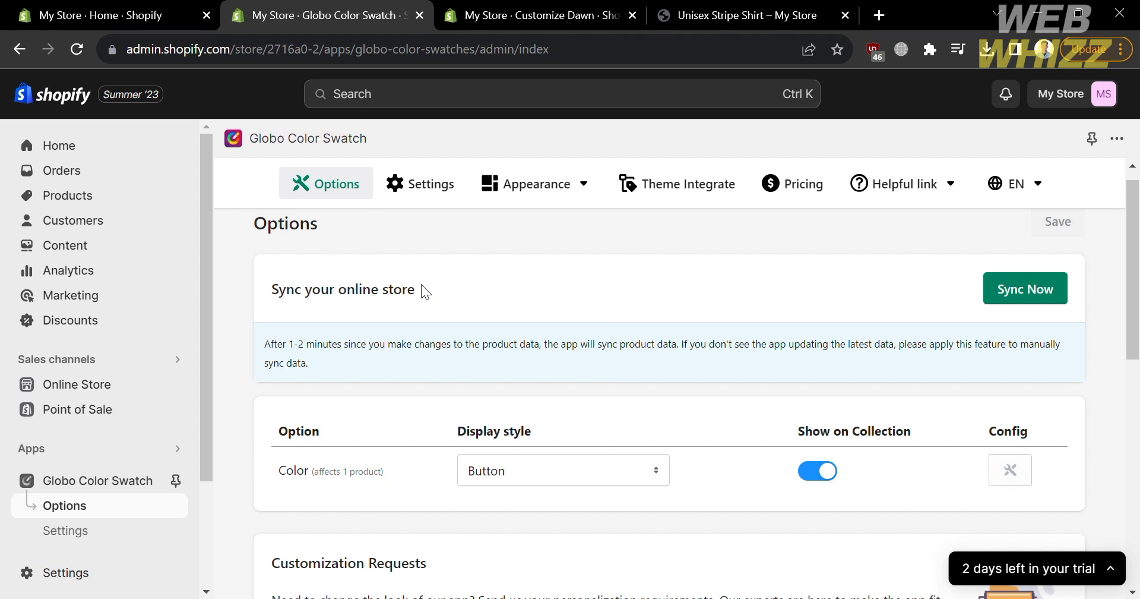
# - Sync store product data with Globo Color Swatch, close Customize Dawn, and view the storefront
pyautogui.click(1028, 291)
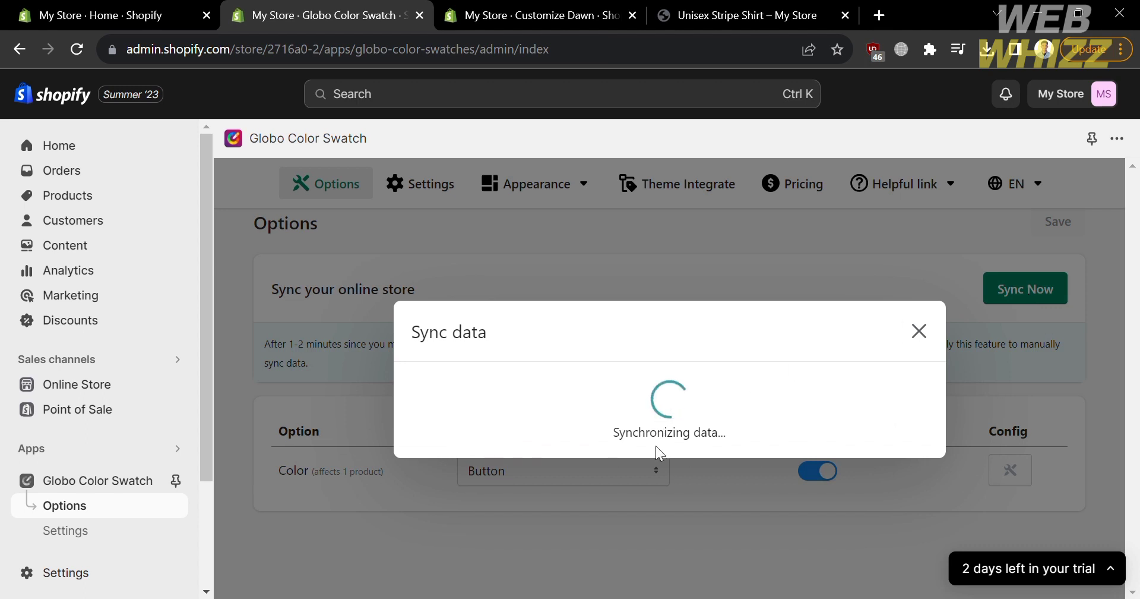
pyautogui.middleClick(554, 7)
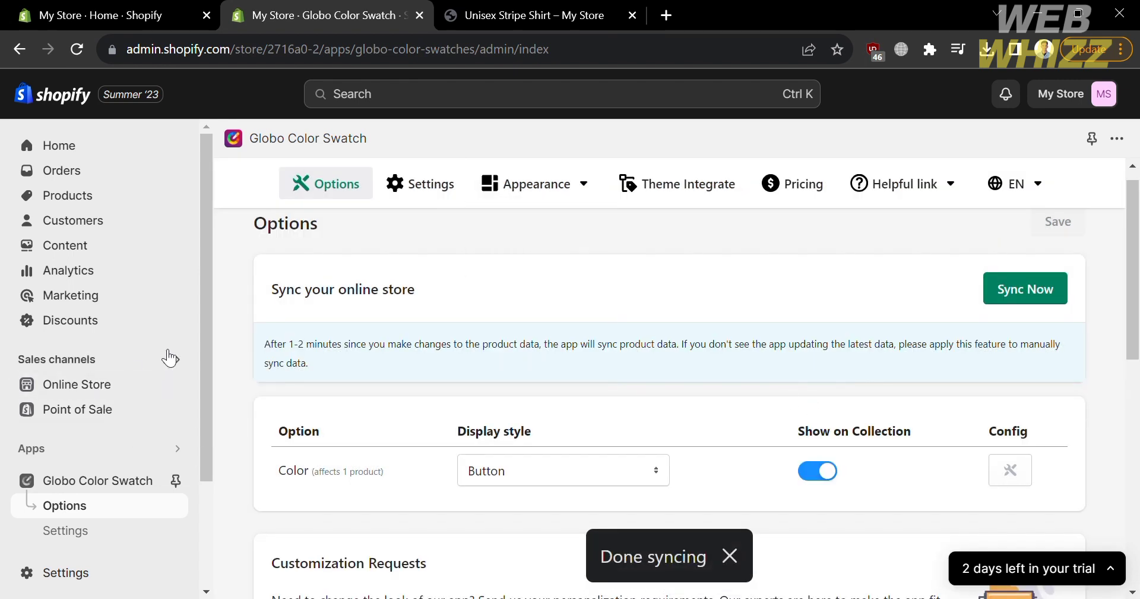
pyautogui.click(176, 385)
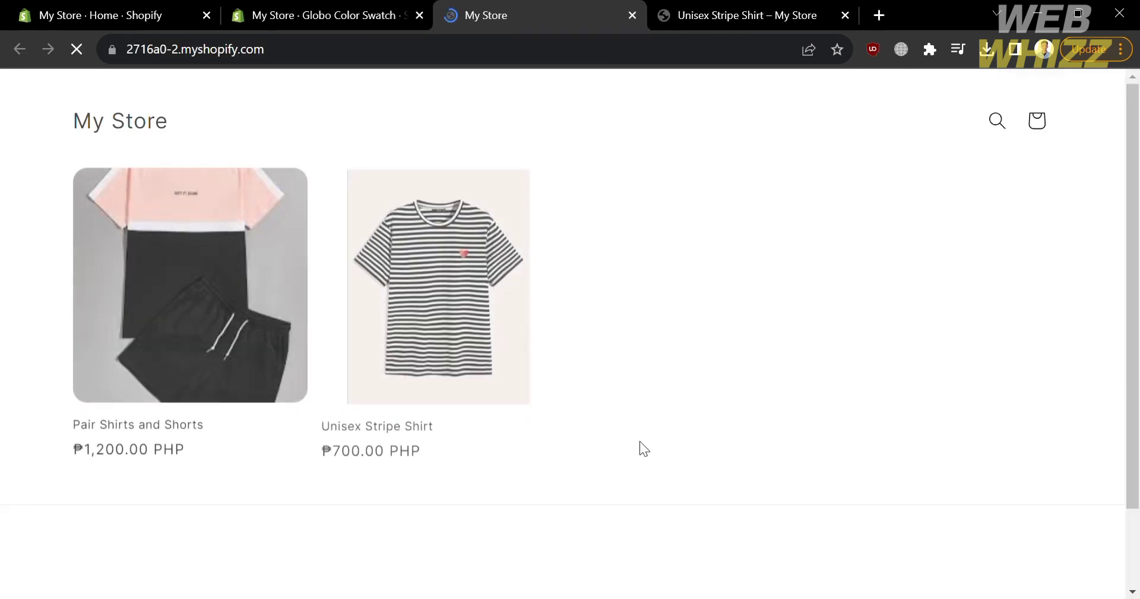
# - Check the Unisex Stripe Shirt product page's Color options, then return to the app's Options page
pyautogui.click(465, 294)
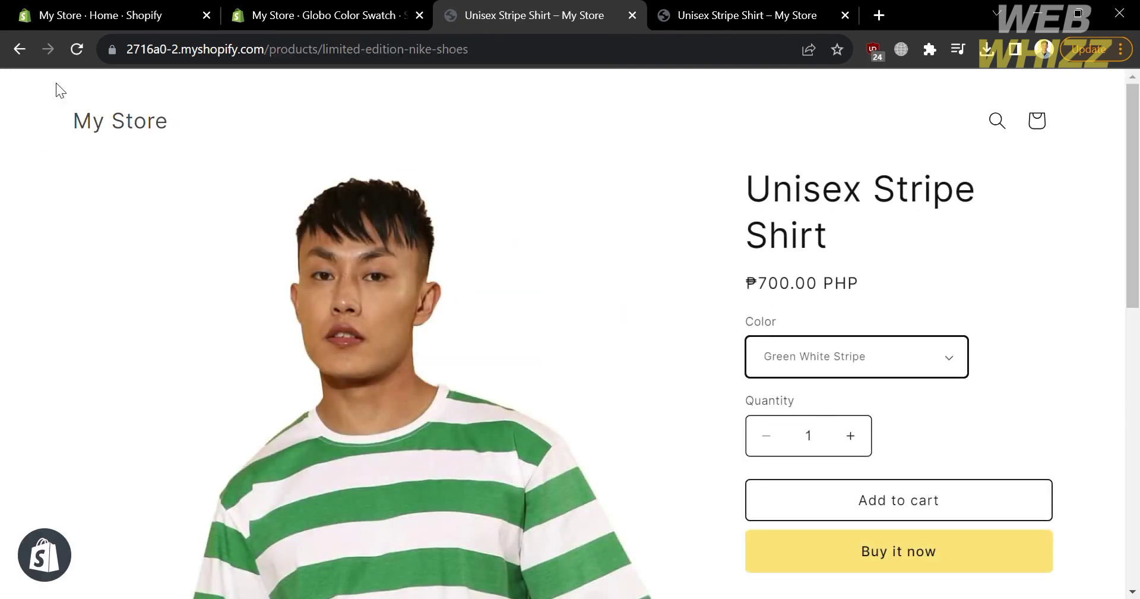
pyautogui.click(4, 48)
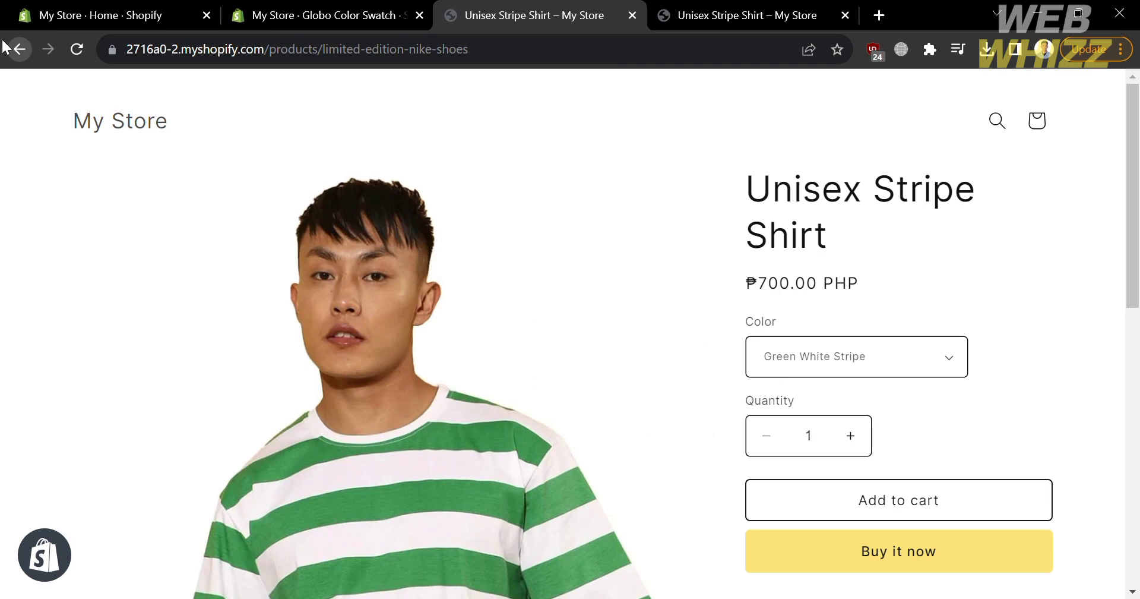
pyautogui.hotkey('ctrl', 'shift', 'Tab')
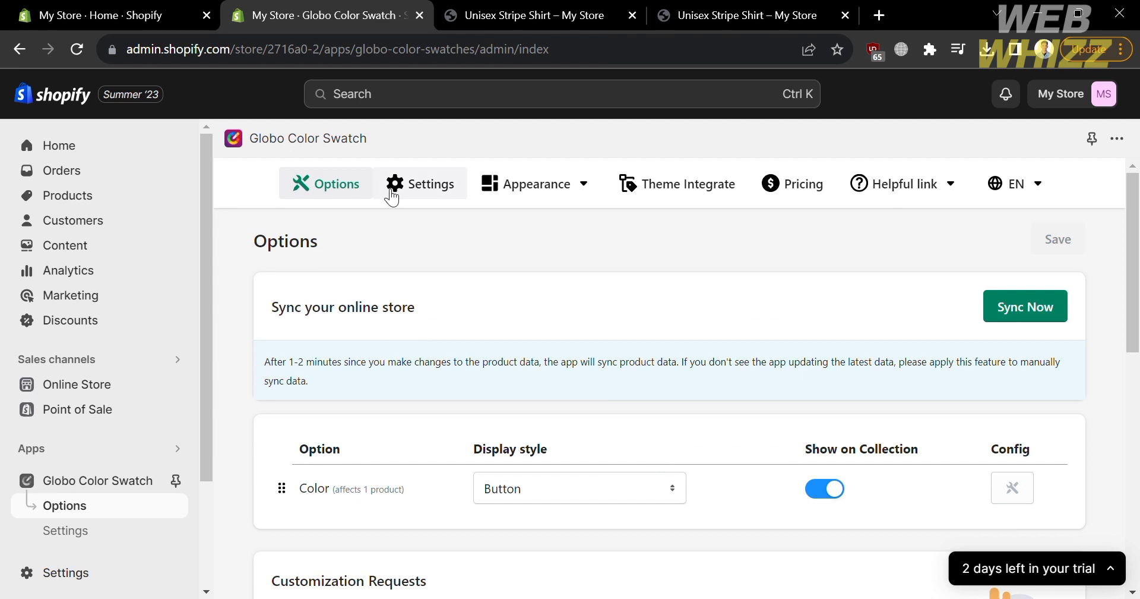